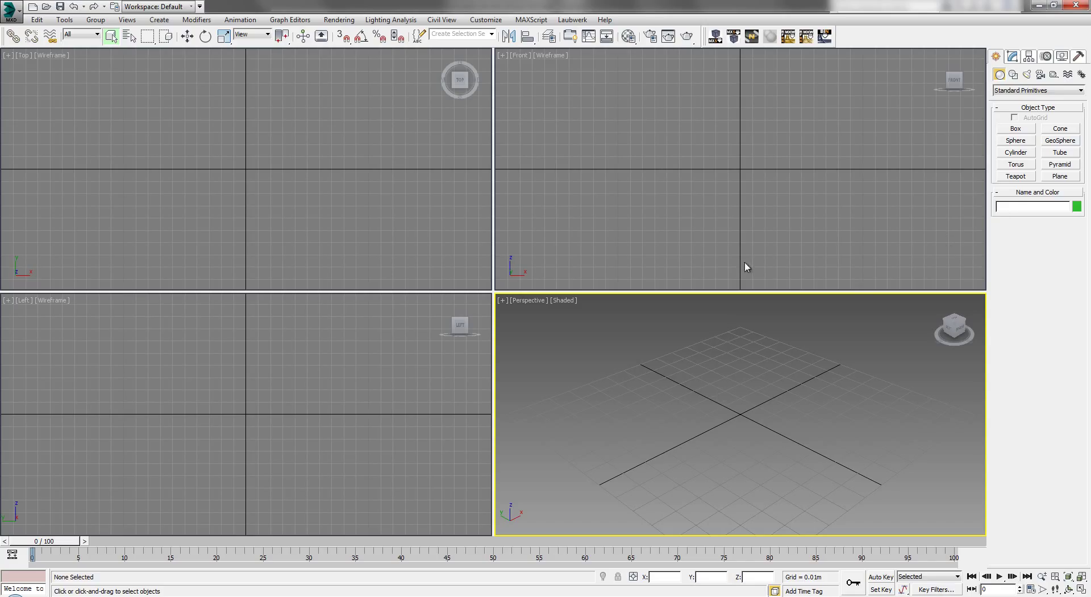
# Step: Start the Splines > Line tool, maximize the Front viewport with Alt+W, and pan it into position
pyautogui.click(1012, 75)
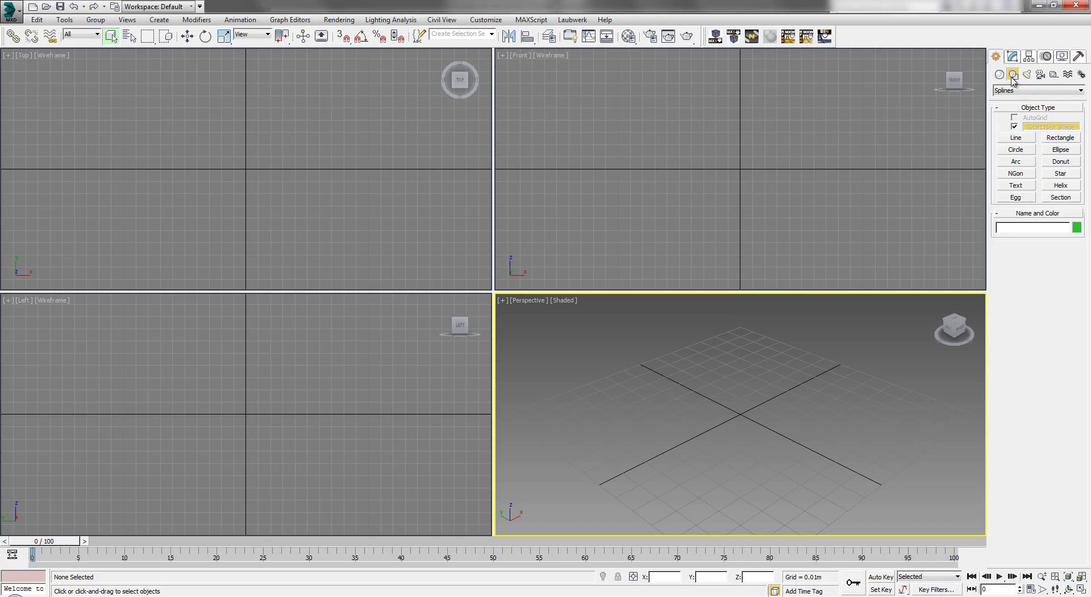
pyautogui.click(1015, 138)
pyautogui.hotkey('alt', 'w')
pyautogui.moveTo(456, 200); pyautogui.dragTo(442, 177, button='middle')
pyautogui.moveTo(483, 250); pyautogui.dragTo(350, 206, button='middle')
pyautogui.moveTo(190, 174); pyautogui.dragTo(224, 186, button='middle')
pyautogui.moveTo(324, 212); pyautogui.dragTo(348, 215, button='middle')
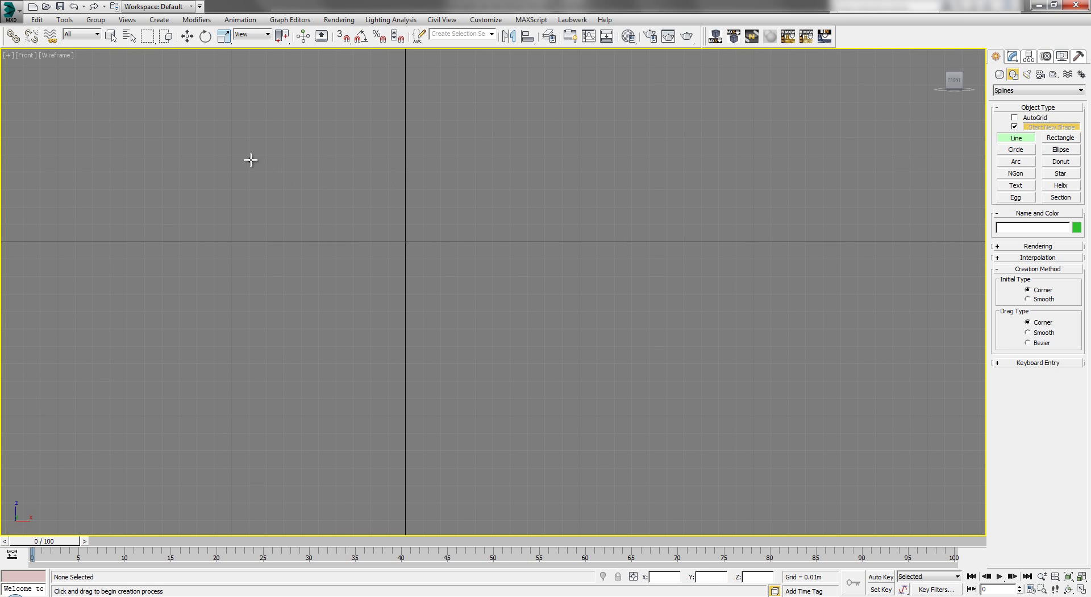
# Step: Place the line's first point and draw its top horizontal run
pyautogui.moveTo(244, 180)
pyautogui.mouseDown(button='middle')
pyautogui.moveTo(278, 199)
pyautogui.moveTo(252, 191)
pyautogui.mouseUp(button='middle')
pyautogui.scroll(-2, 231, 189)
pyautogui.moveTo(296, 226); pyautogui.dragTo(329, 224, button='middle')
pyautogui.scroll(1, 183, 168)
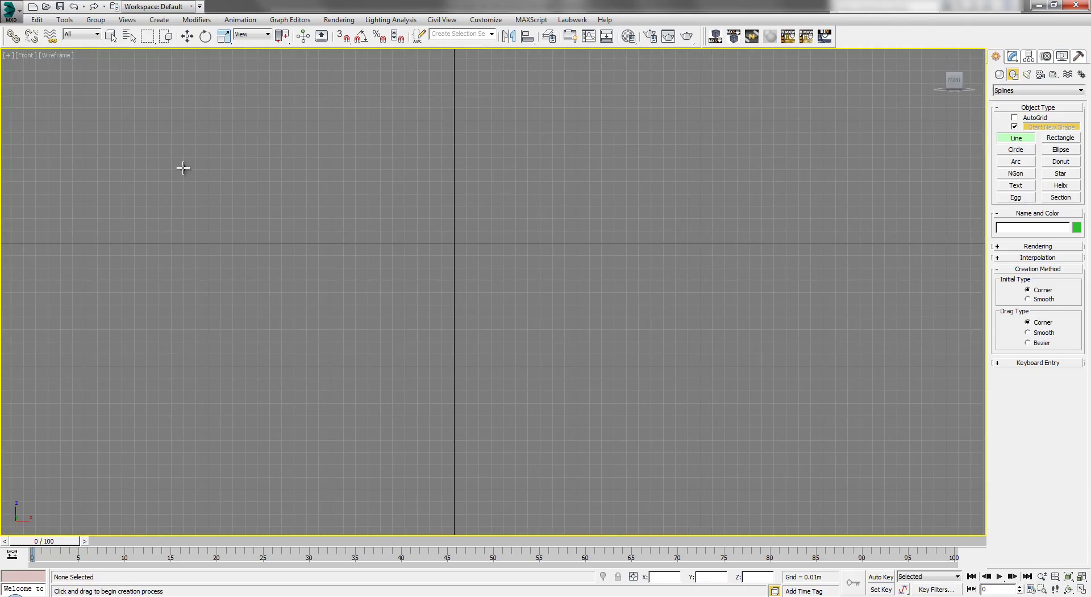
pyautogui.click(98, 151)
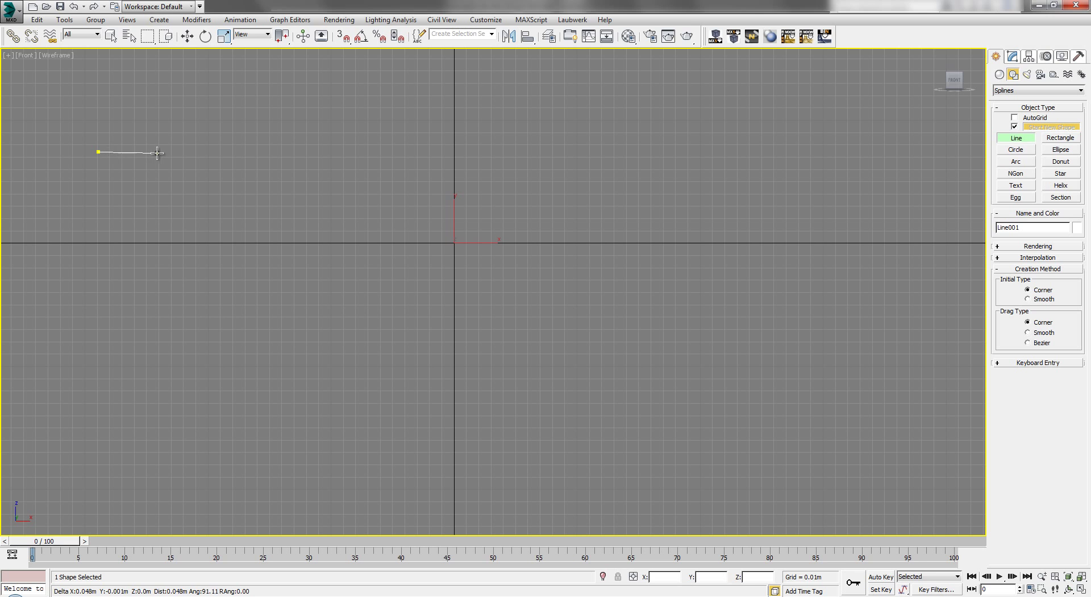
pyautogui.click(207, 152)
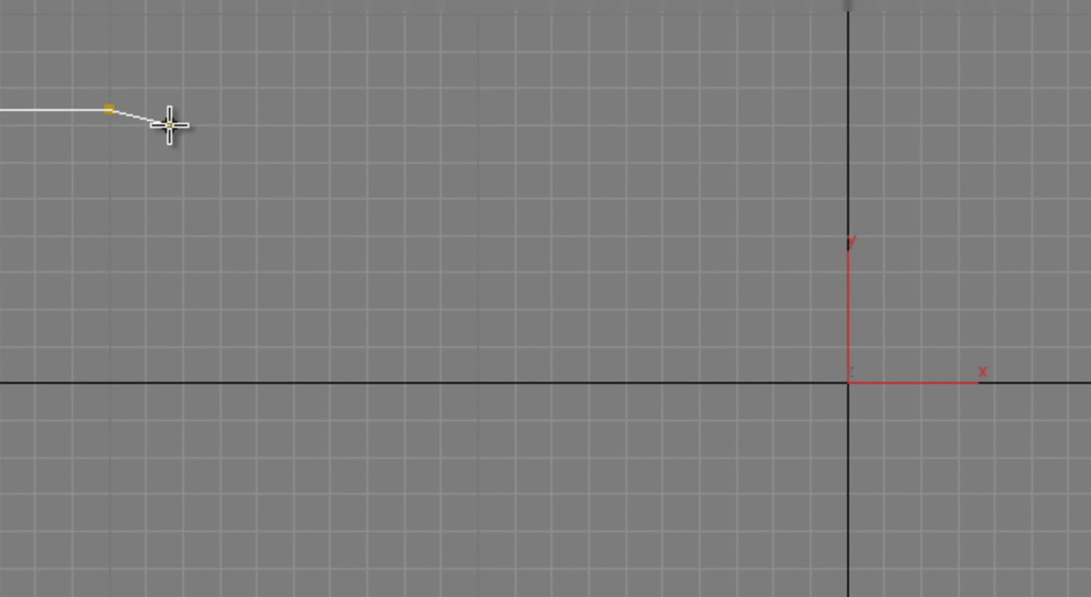
# Step: Add the long diagonal drop and the bottom horizontal run, then finish the line
pyautogui.click(169, 124)
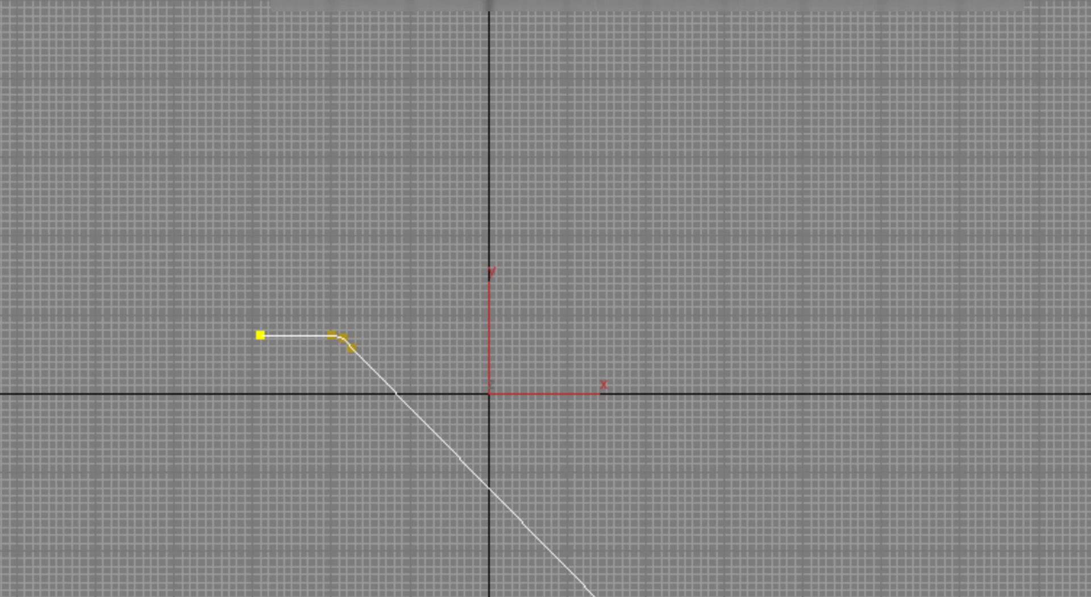
pyautogui.scroll(4, 404, 358)
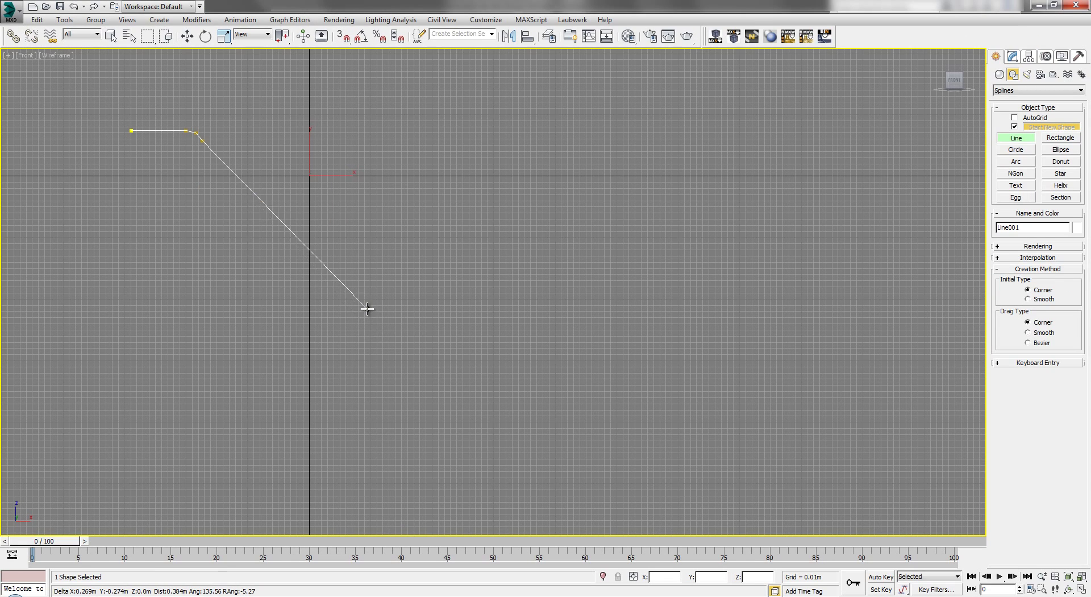
pyautogui.click(365, 290)
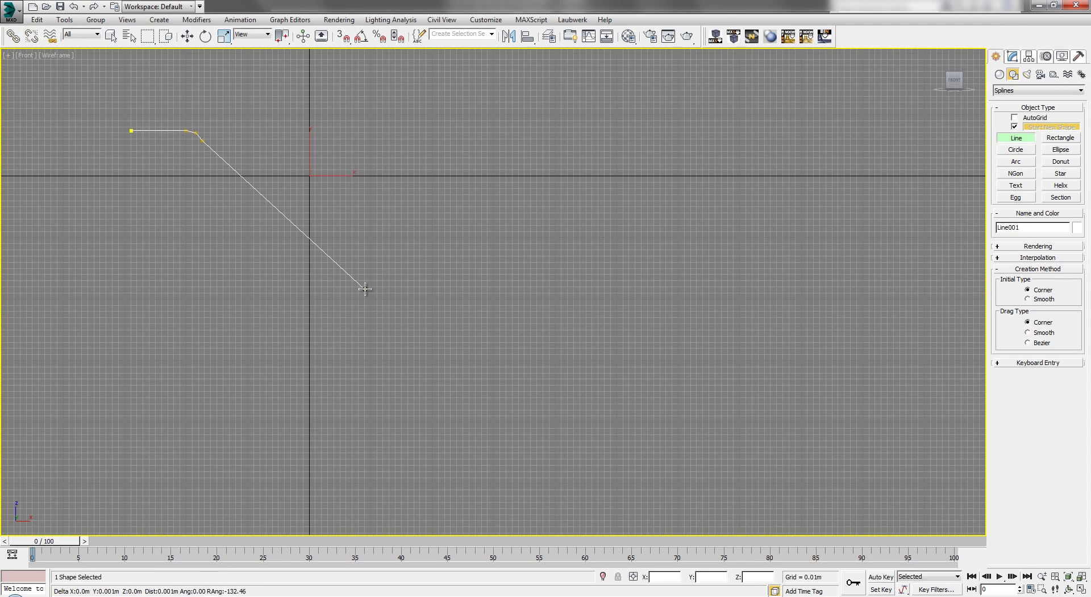
pyautogui.click(375, 294)
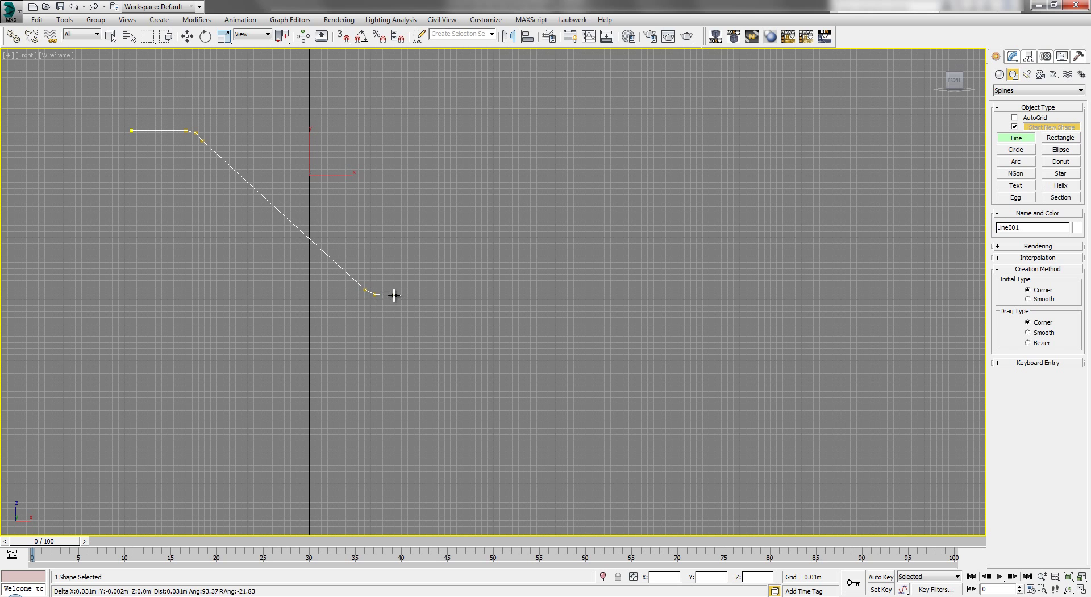
pyautogui.click(388, 294)
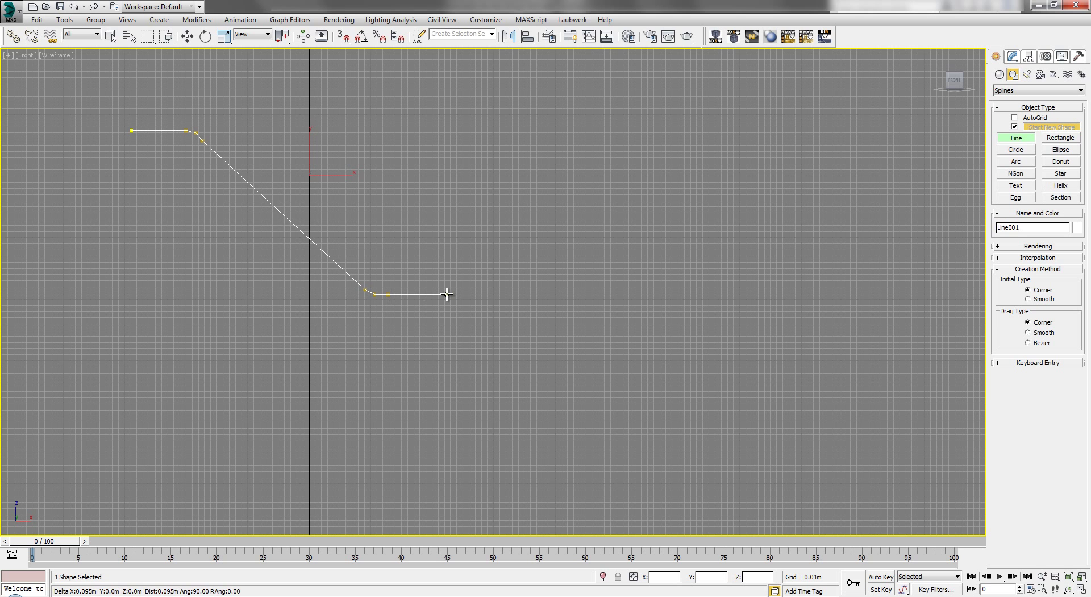
pyautogui.click(447, 294)
pyautogui.rightClick(449, 293)
# Step: Frame the finished Line001 in the Front view and exit the Line tool
pyautogui.scroll(2, 584, 307)
pyautogui.moveTo(563, 281); pyautogui.dragTo(484, 339, button='middle')
pyautogui.scroll(2, 483, 339)
pyautogui.moveTo(363, 244); pyautogui.dragTo(392, 283, button='middle')
pyautogui.rightClick(376, 278)
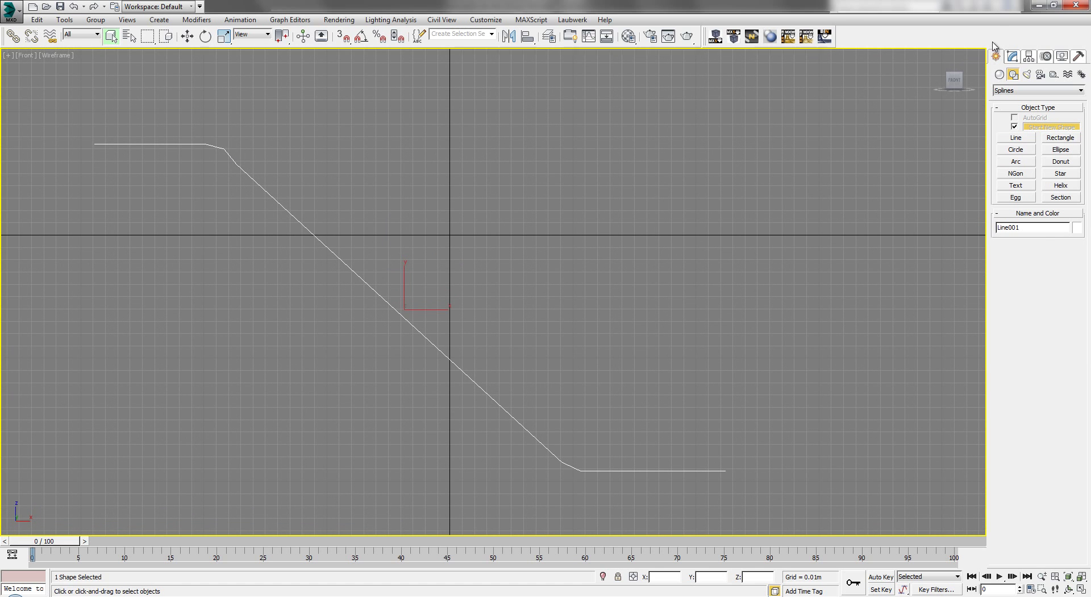
# Step: In Vertex sub-object mode, select Line001's upper bend vertex and convert it to Bezier
pyautogui.click(1012, 56)
pyautogui.click(1023, 260)
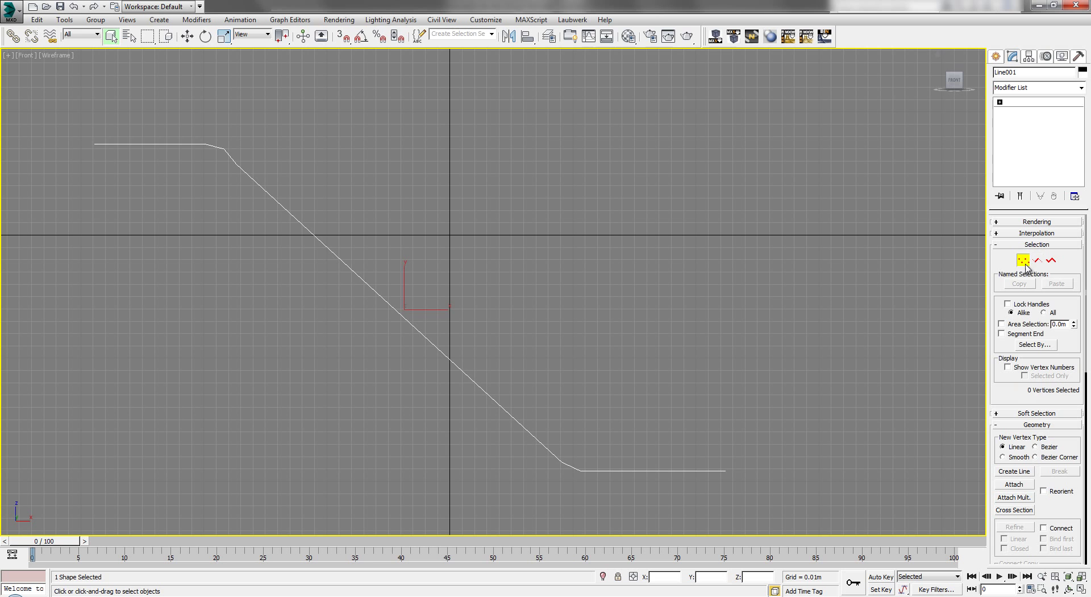
pyautogui.moveTo(265, 135); pyautogui.dragTo(223, 162)
pyautogui.scroll(3, 307, 193)
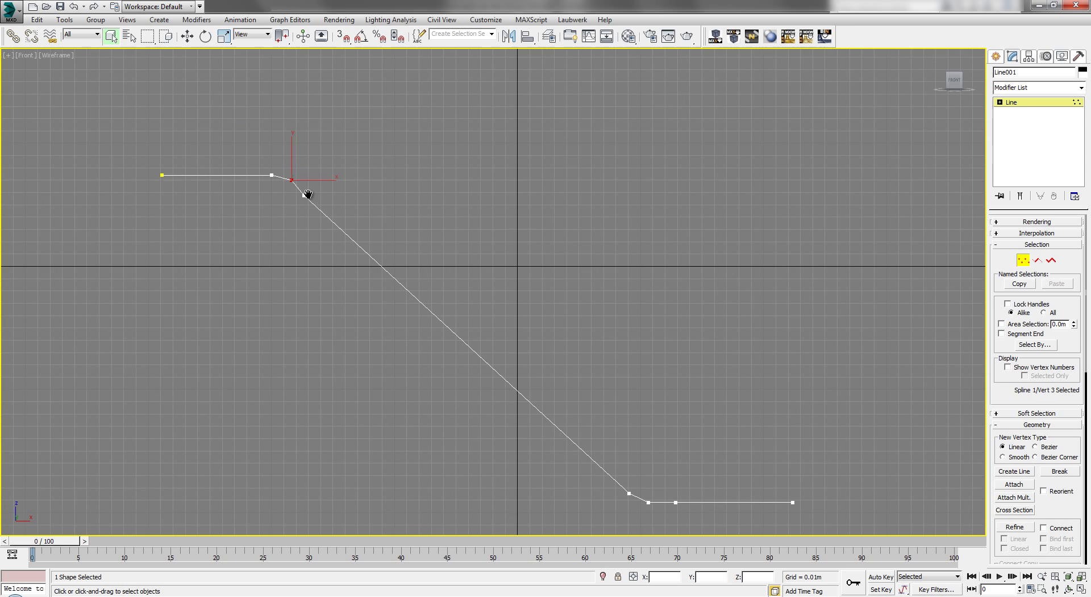
pyautogui.rightClick(279, 172)
pyautogui.click(264, 93)
# Step: Reshape the upper bend's curve by moving its tangent handle and the vertex itself
pyautogui.moveTo(324, 264); pyautogui.dragTo(399, 368, button='middle')
pyautogui.scroll(3, 384, 361)
pyautogui.moveTo(355, 247); pyautogui.dragTo(364, 309, button='middle')
pyautogui.press('w')
pyautogui.moveTo(356, 262); pyautogui.dragTo(341, 246)
pyautogui.moveTo(515, 360); pyautogui.dragTo(463, 304, button='middle')
pyautogui.scroll(-3, 462, 300)
pyautogui.moveTo(672, 436); pyautogui.dragTo(476, 277, button='middle')
pyautogui.scroll(2, 522, 372)
pyautogui.moveTo(524, 376); pyautogui.dragTo(407, 239, button='middle')
pyautogui.moveTo(390, 284); pyautogui.dragTo(427, 278)
# Step: Select the lower bend vertex and convert it to a Bezier point
pyautogui.moveTo(436, 314); pyautogui.dragTo(485, 339)
pyautogui.rightClick(486, 343)
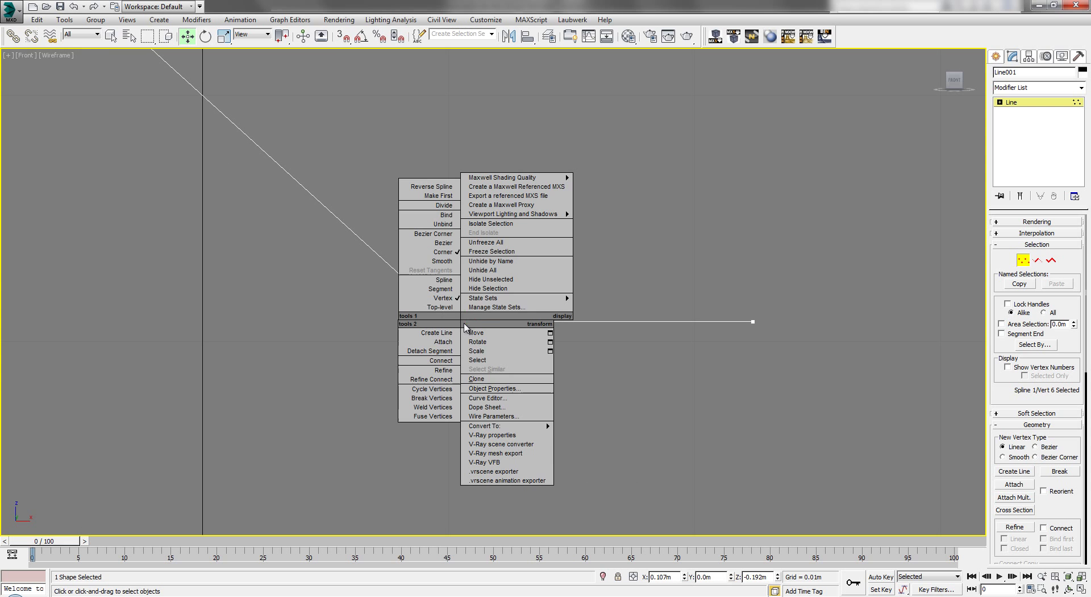
pyautogui.click(444, 250)
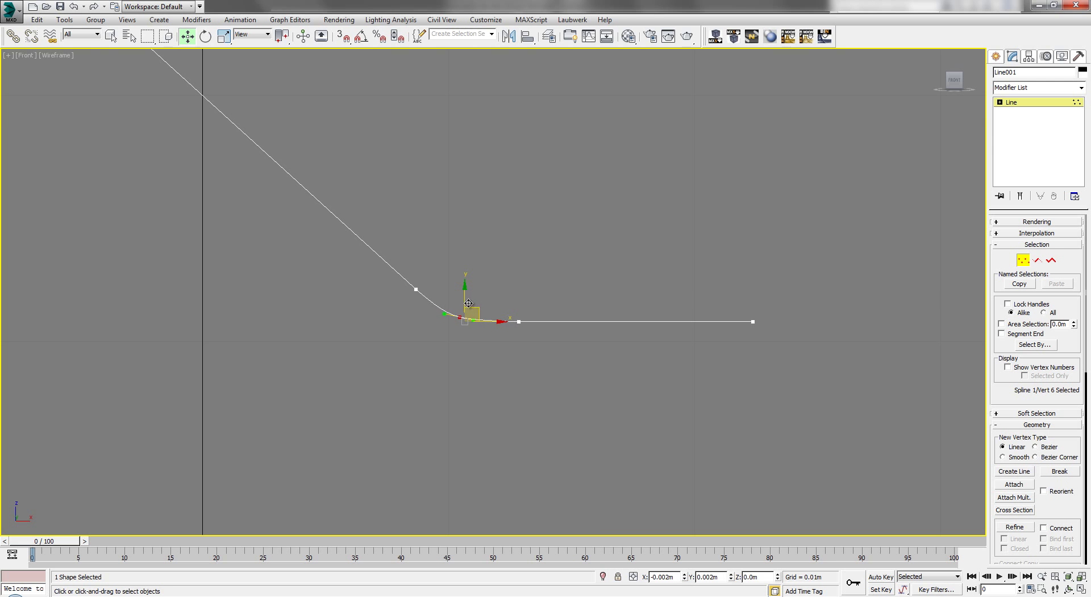
# Step: Zoom out to centre the whole escalator line in the Front view, then exit Vertex level
pyautogui.scroll(-4, 433, 308)
pyautogui.moveTo(379, 261); pyautogui.dragTo(527, 376, button='middle')
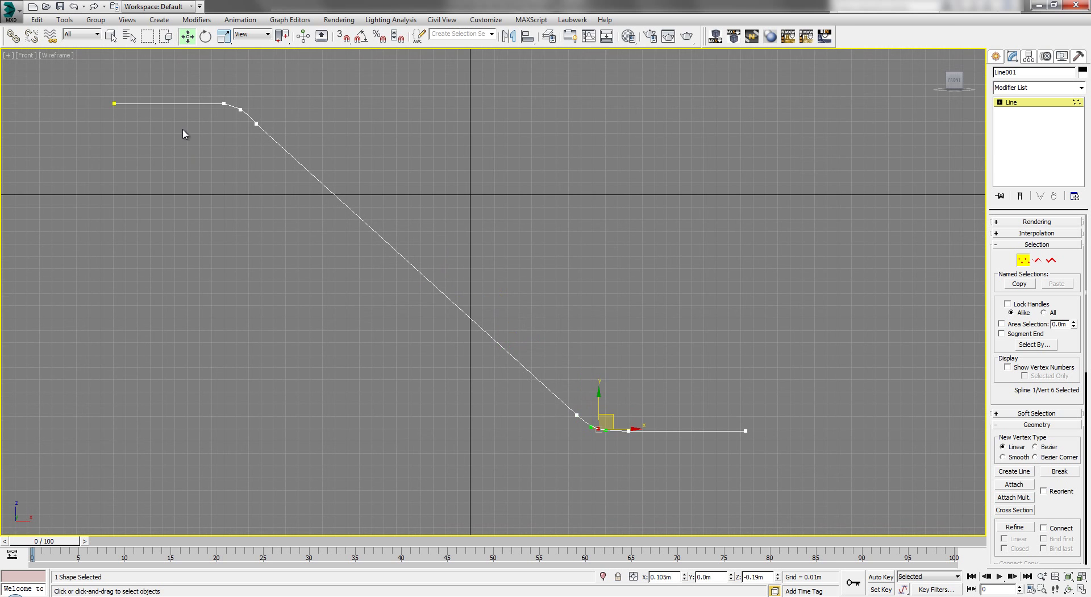
pyautogui.scroll(-2, 183, 133)
pyautogui.moveTo(438, 330); pyautogui.dragTo(501, 405, button='middle')
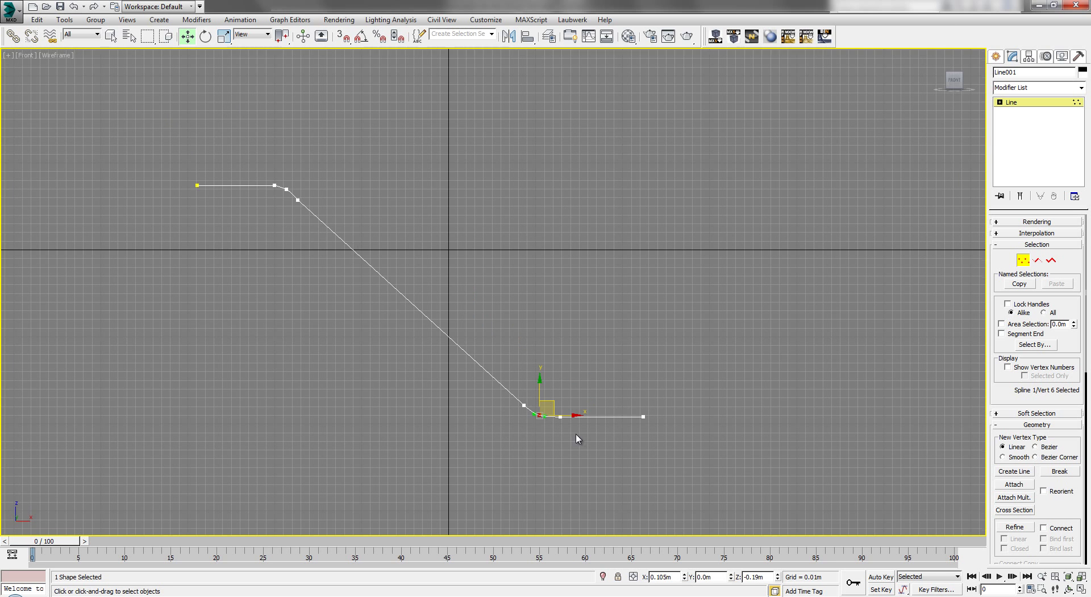
pyautogui.click(1037, 102)
# Step: In the maximized Perspective view, raise Line001 so its slope crosses the grid centre
pyautogui.hotkey('alt', 'w')
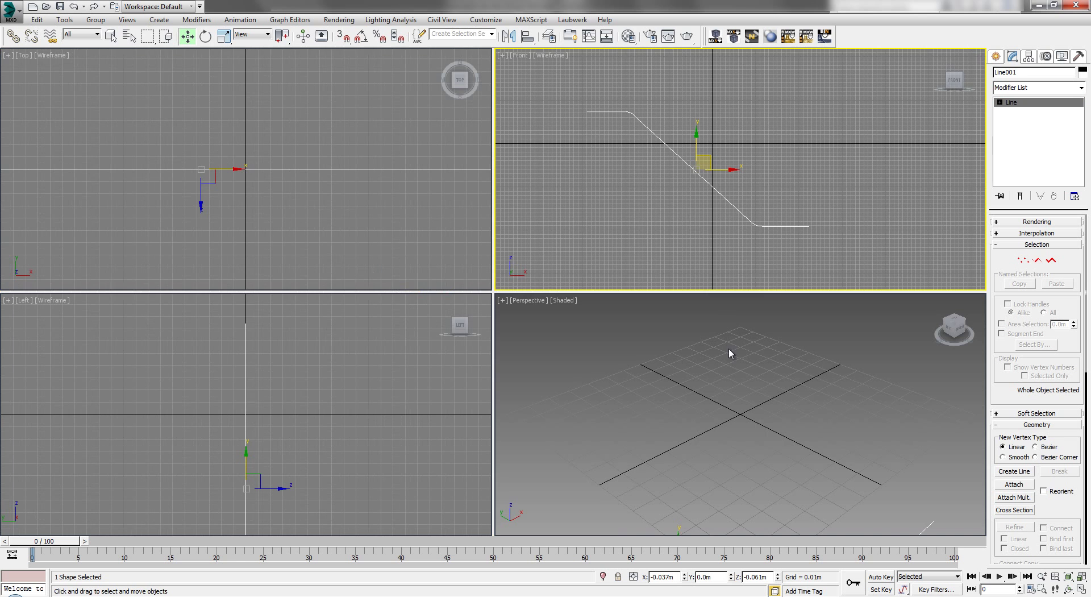
pyautogui.rightClick(758, 429)
pyautogui.hotkey('alt', 'w')
pyautogui.scroll(-5, 758, 429)
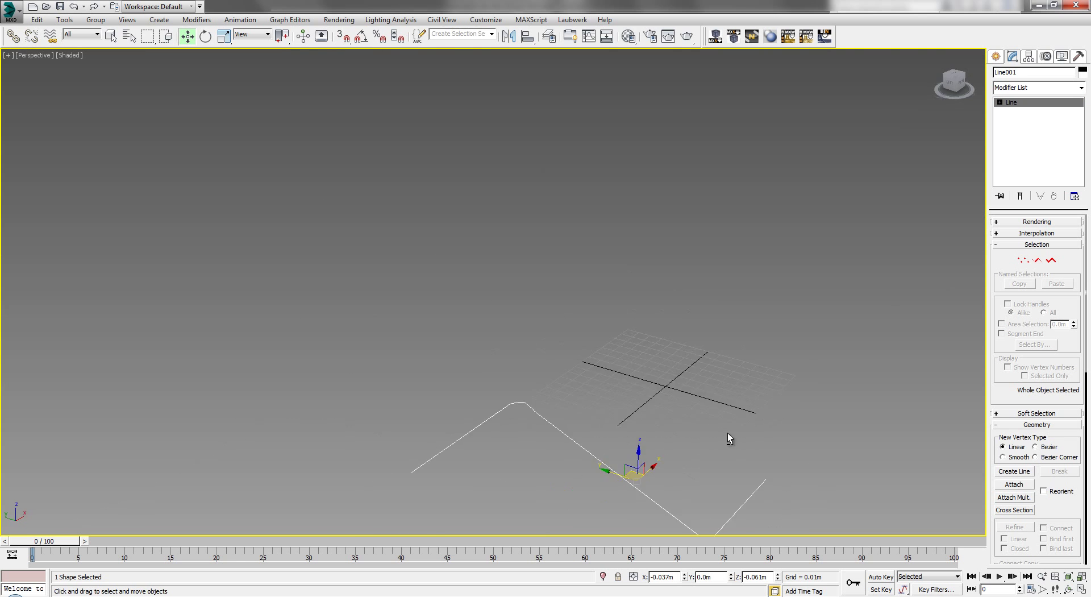
pyautogui.keyDown('alt'); pyautogui.moveTo(727, 432); pyautogui.dragTo(550, 343, button='middle'); pyautogui.keyUp('alt')
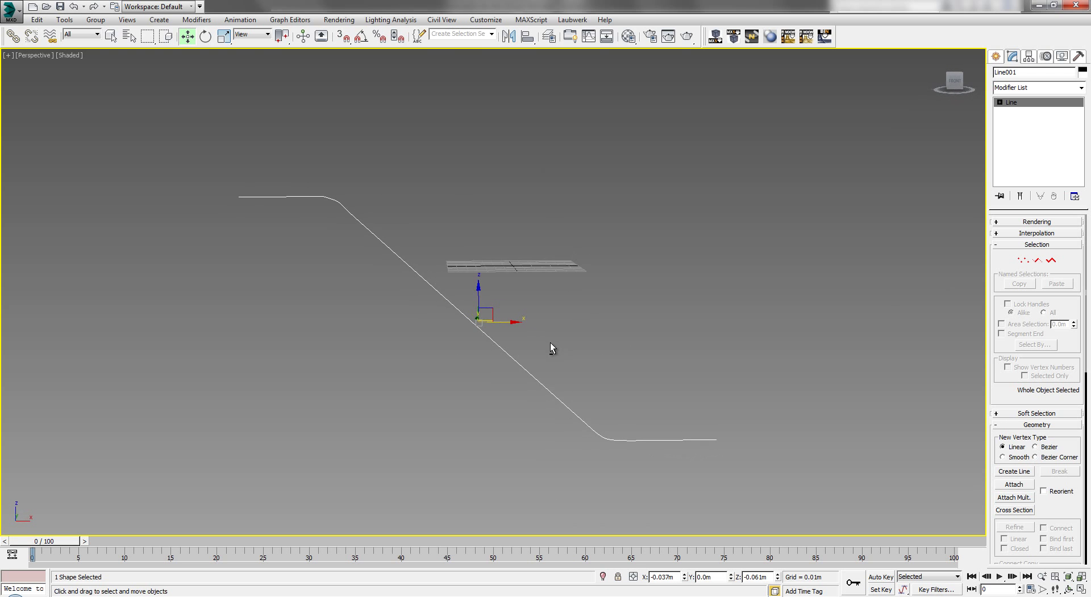
pyautogui.moveTo(487, 310); pyautogui.dragTo(524, 250)
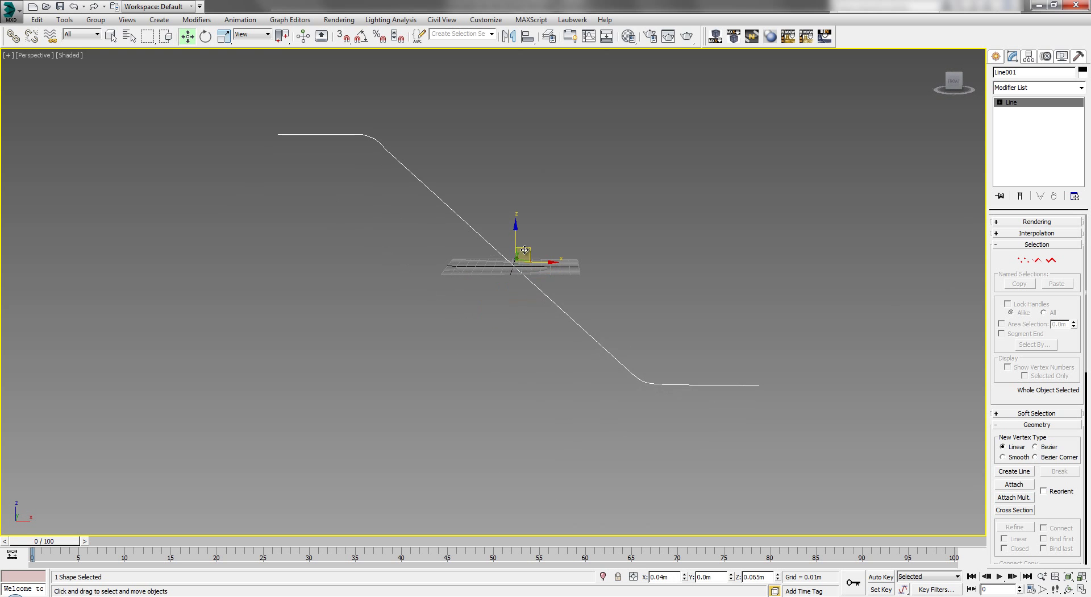
pyautogui.keyDown('alt'); pyautogui.moveTo(525, 250); pyautogui.dragTo(380, 325, button='middle'); pyautogui.keyUp('alt')
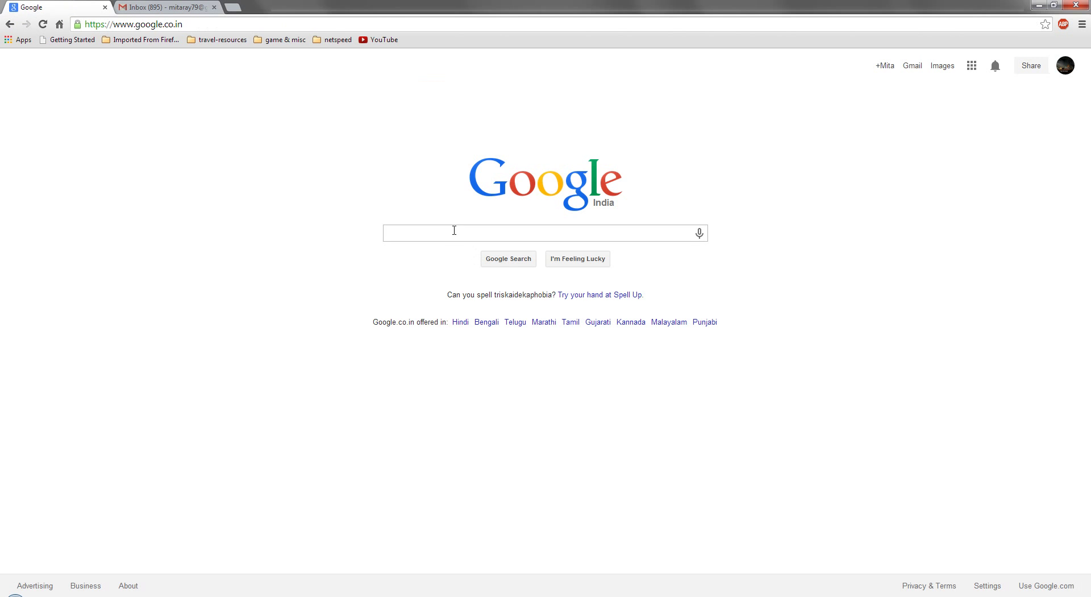
# Step: Search Google for 'escalator' and open its Images results in a new tab
pyautogui.click(450, 229)
pyautogui.write('e')
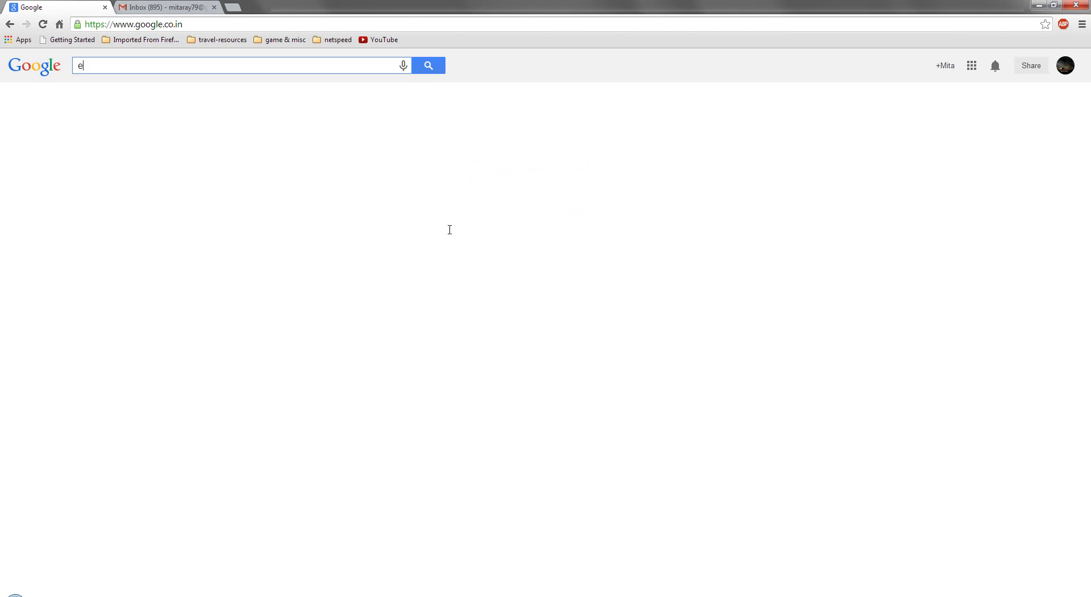
pyautogui.write('scalator')
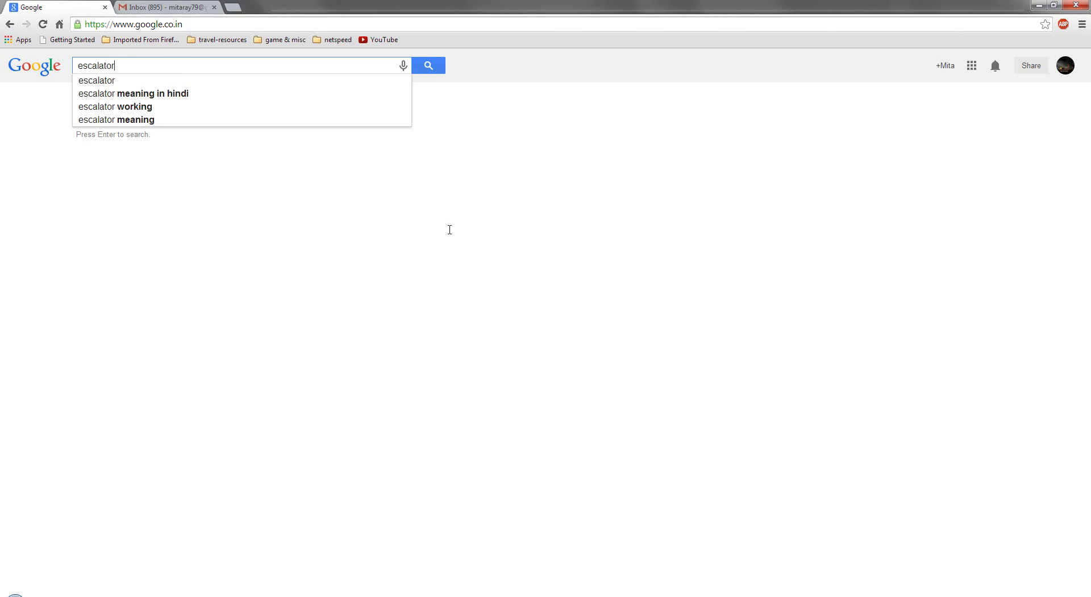
pyautogui.press('Return')
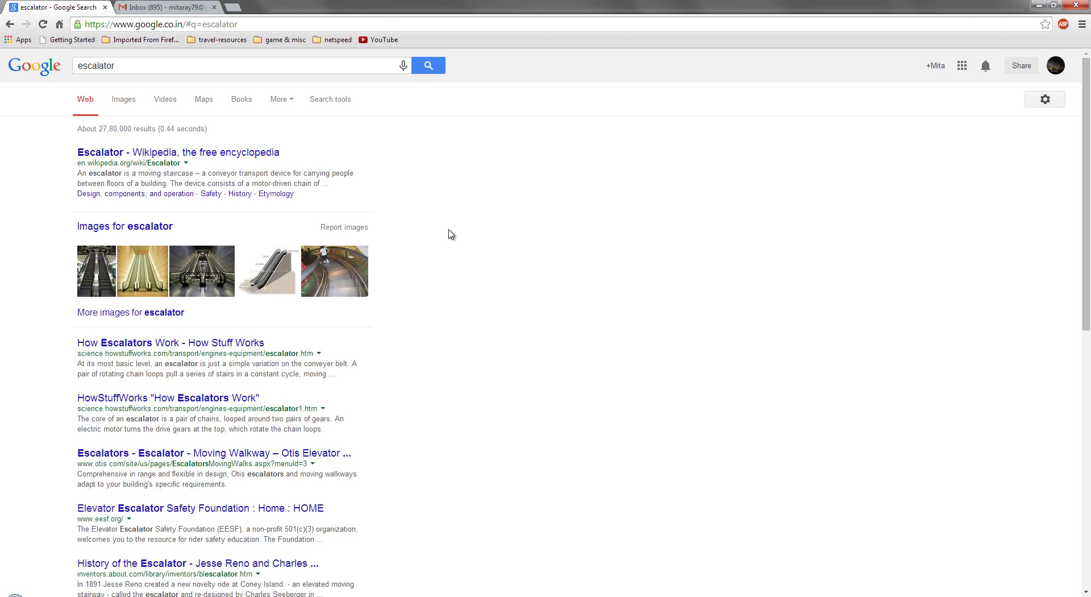
pyautogui.click(96, 280)
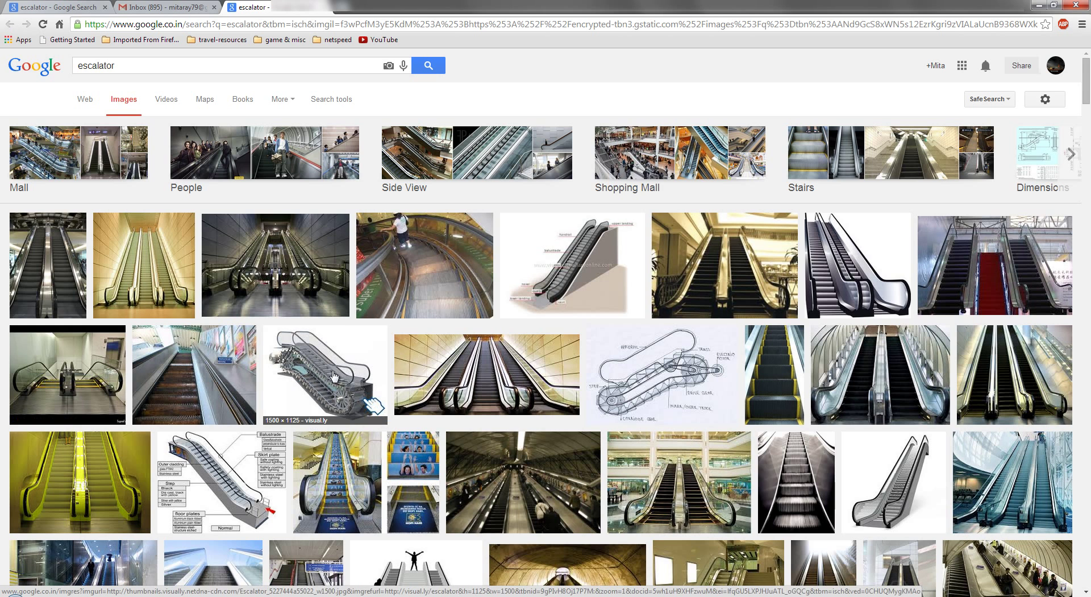
# Step: View the visual.ly cutaway escalator diagram full size, close it, then preview the merriam-webster labelled diagram
pyautogui.click(316, 392)
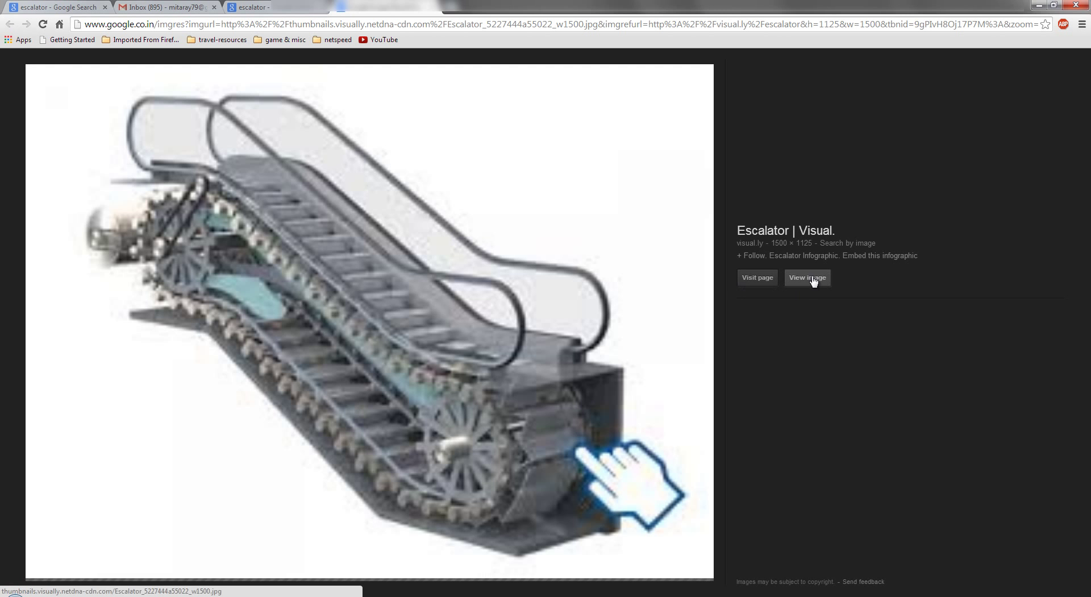
pyautogui.click(806, 278)
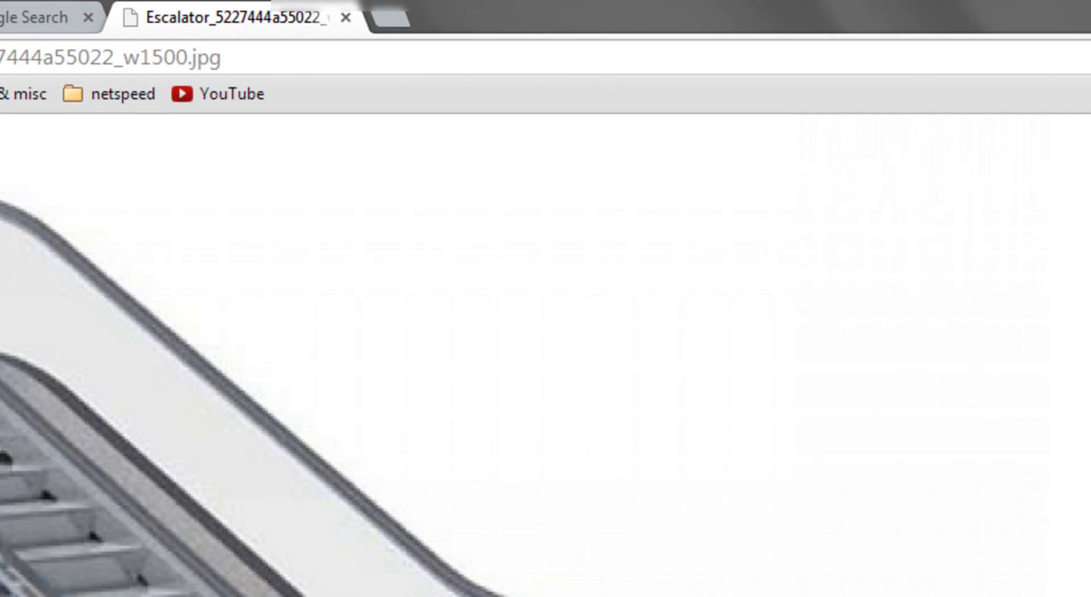
pyautogui.middleClick(111, 18)
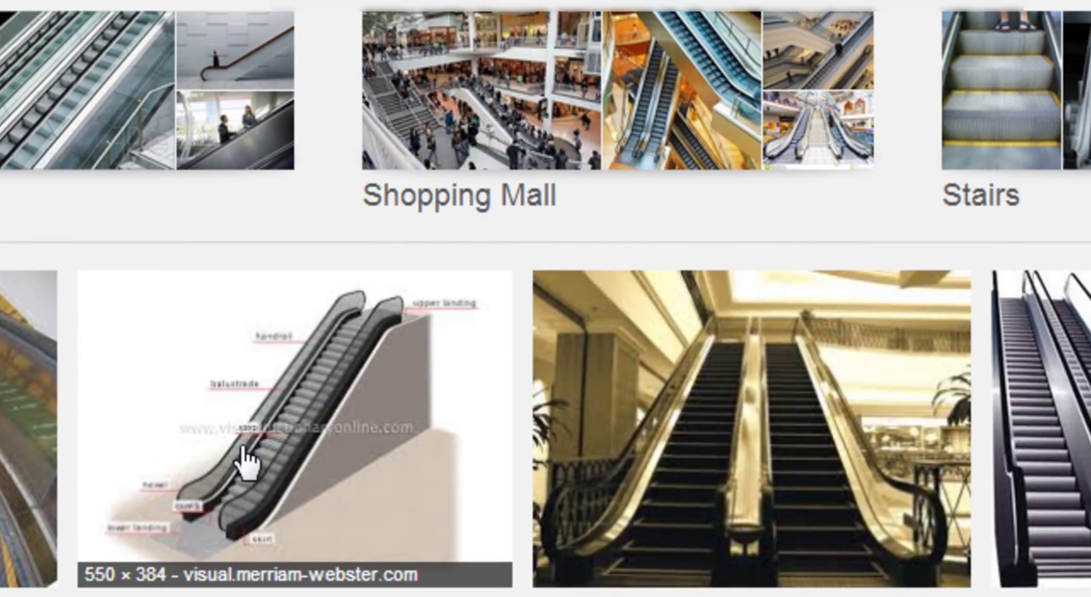
pyautogui.click(244, 452)
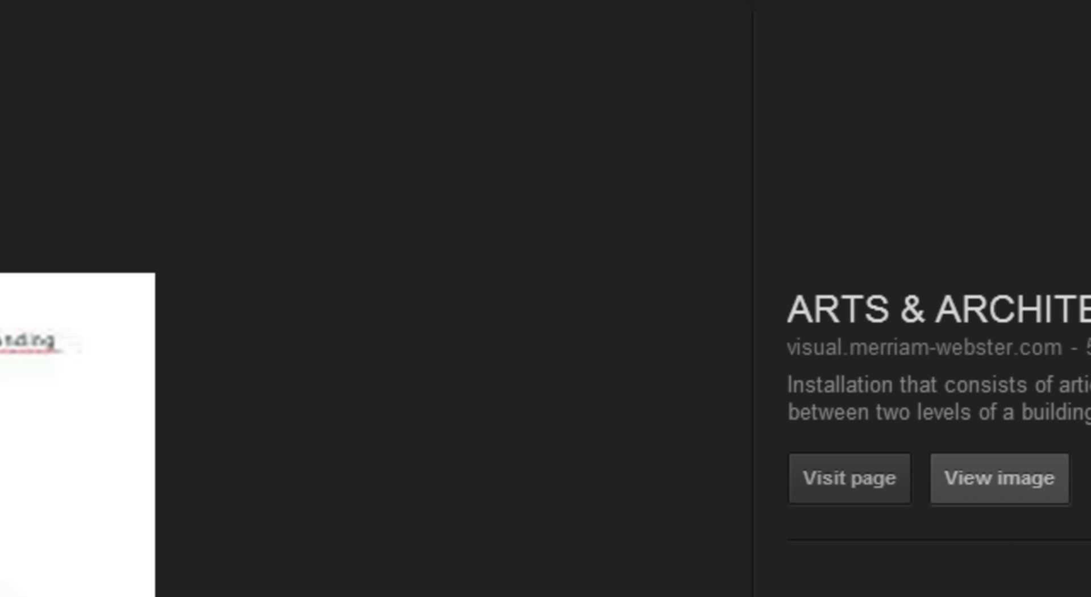
# Step: Open the labelled escalator diagram full size and zoom it to 250%
pyautogui.click(305, 407)
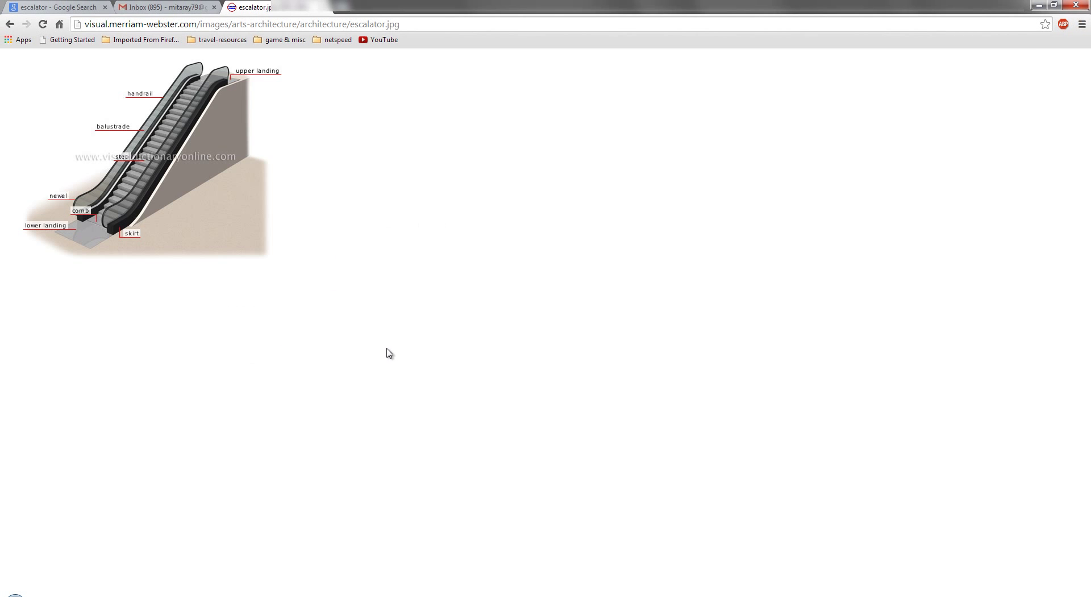
pyautogui.keyDown('ctrl'); pyautogui.scroll(5, 171, 187); pyautogui.keyUp('ctrl')
pyautogui.keyDown('ctrl'); pyautogui.scroll(1, 302, 267); pyautogui.keyUp('ctrl')
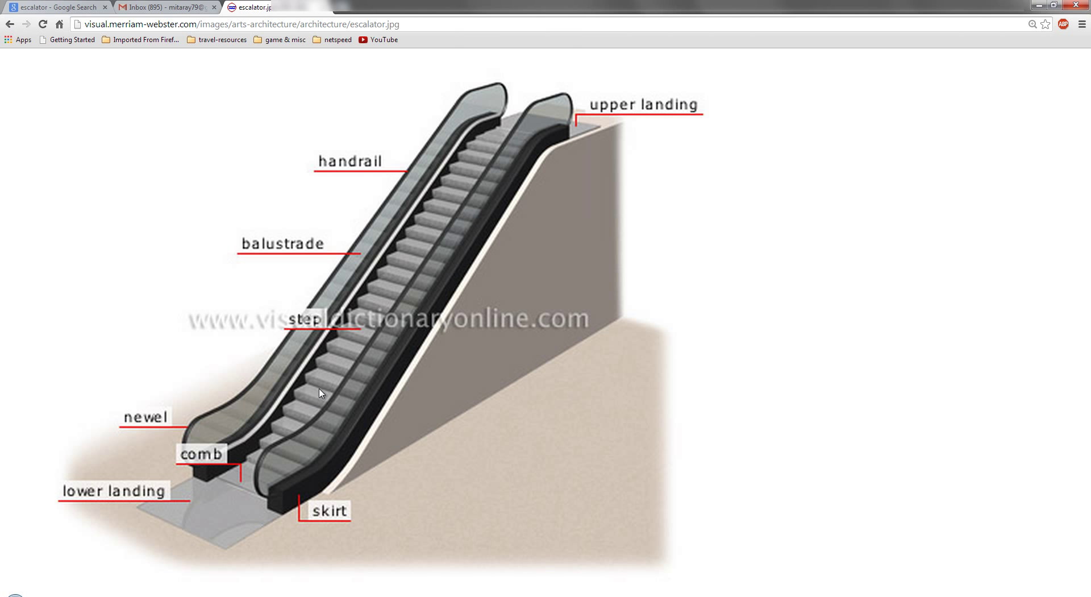
# Step: Return to 3ds Max and nudge the Perspective view to frame the escalator line
pyautogui.click(681, 596)
pyautogui.moveTo(427, 345); pyautogui.dragTo(439, 344, button='middle')
pyautogui.scroll(3, 439, 344)
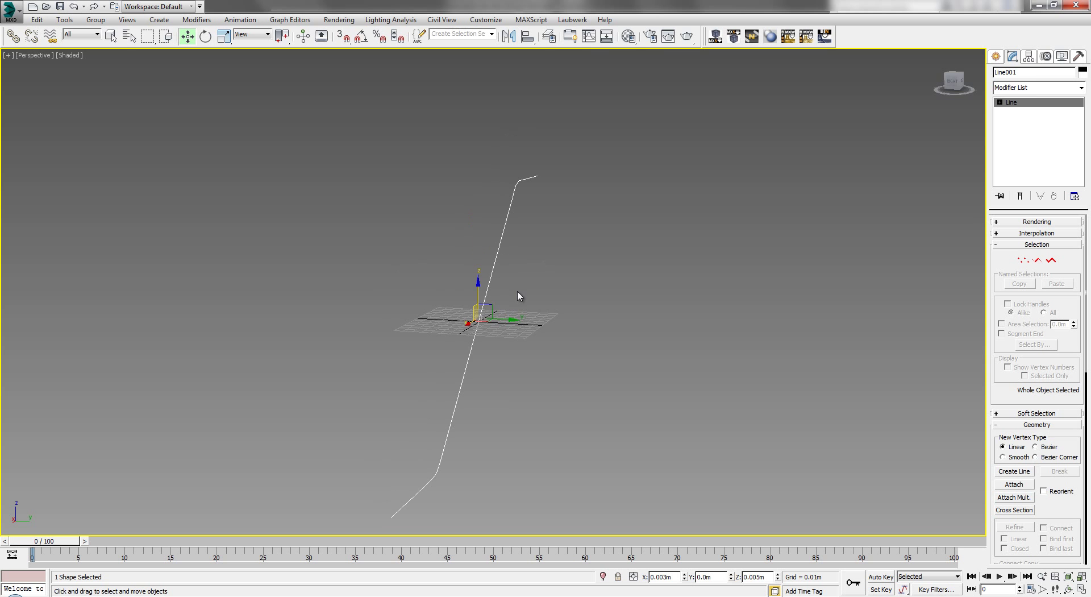
pyautogui.hotkey('alt', 'w')
# Step: Make the Front viewport active and pan and zoom toward the escalator line
pyautogui.click(334, 171)
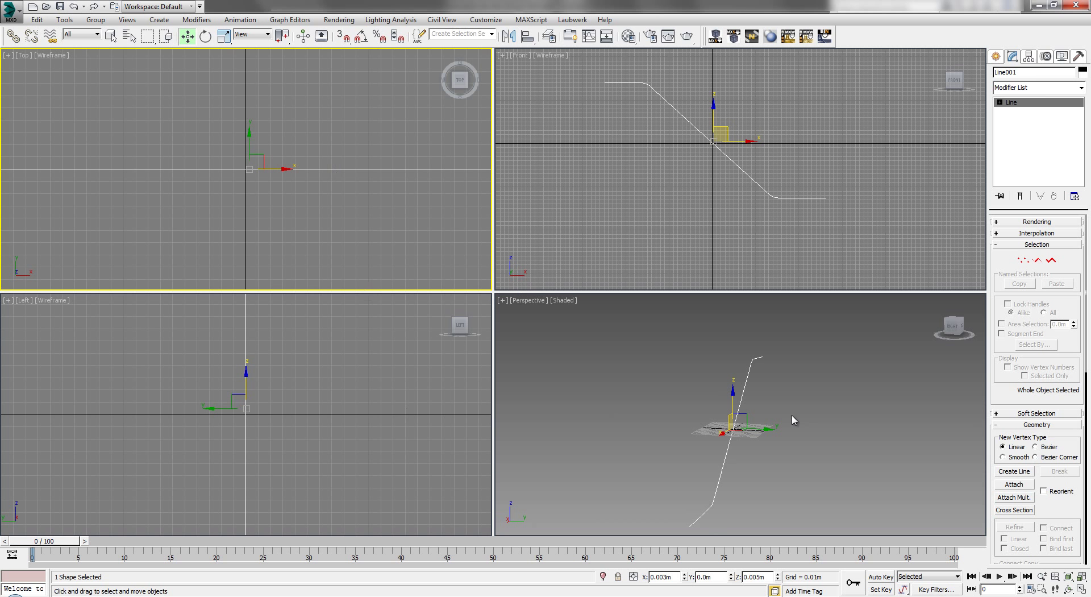
pyautogui.rightClick(669, 138)
pyautogui.rightClick(274, 165)
pyautogui.moveTo(631, 138); pyautogui.dragTo(646, 198, button='middle')
pyautogui.scroll(3, 631, 199)
pyautogui.scroll(2, 648, 202)
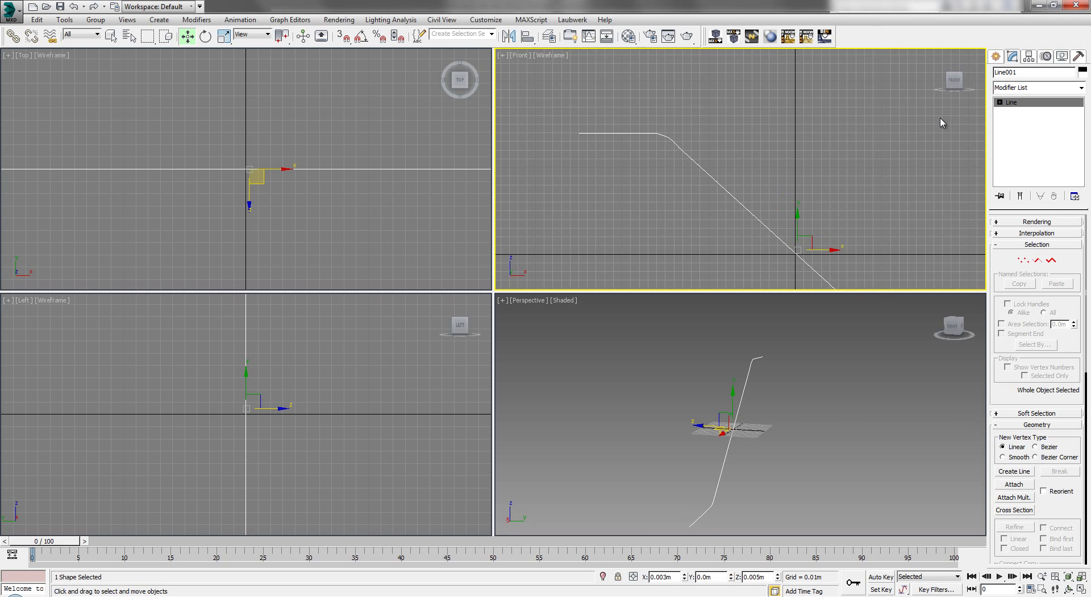
# Step: In the Create panel, go from Standard Primitives to the Splines shape category
pyautogui.click(996, 57)
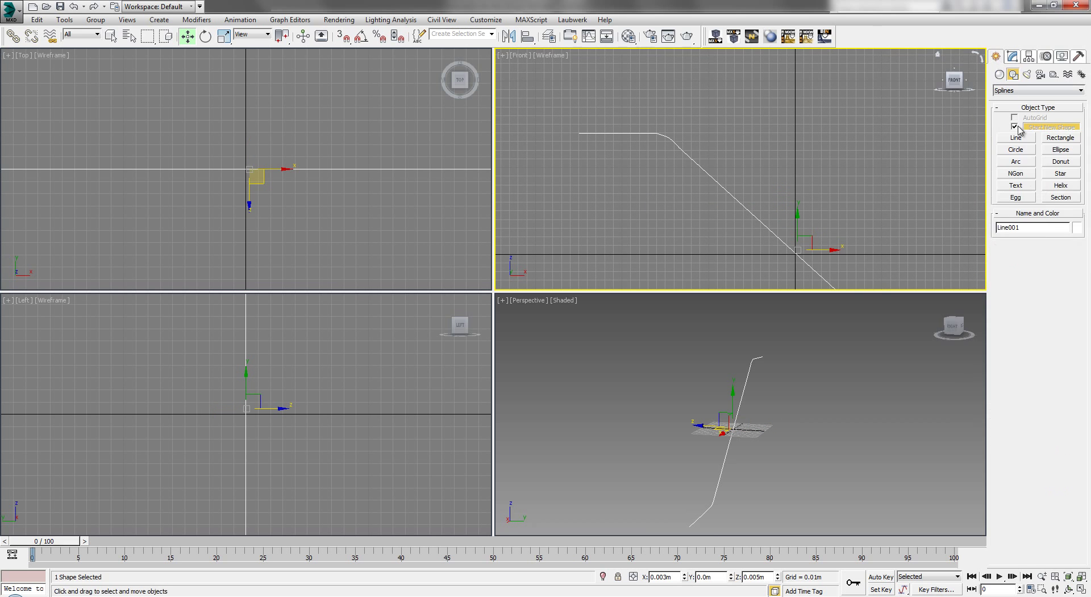
pyautogui.click(999, 75)
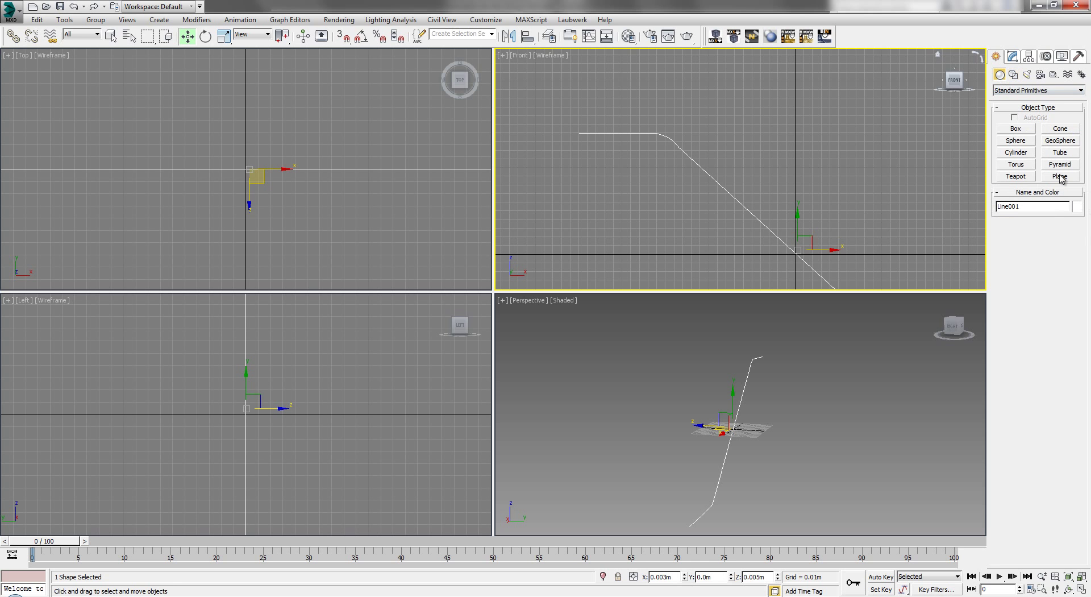
pyautogui.click(1016, 128)
pyautogui.moveTo(538, 145); pyautogui.dragTo(619, 188, button='middle')
pyautogui.moveTo(720, 200); pyautogui.dragTo(696, 196, button='middle')
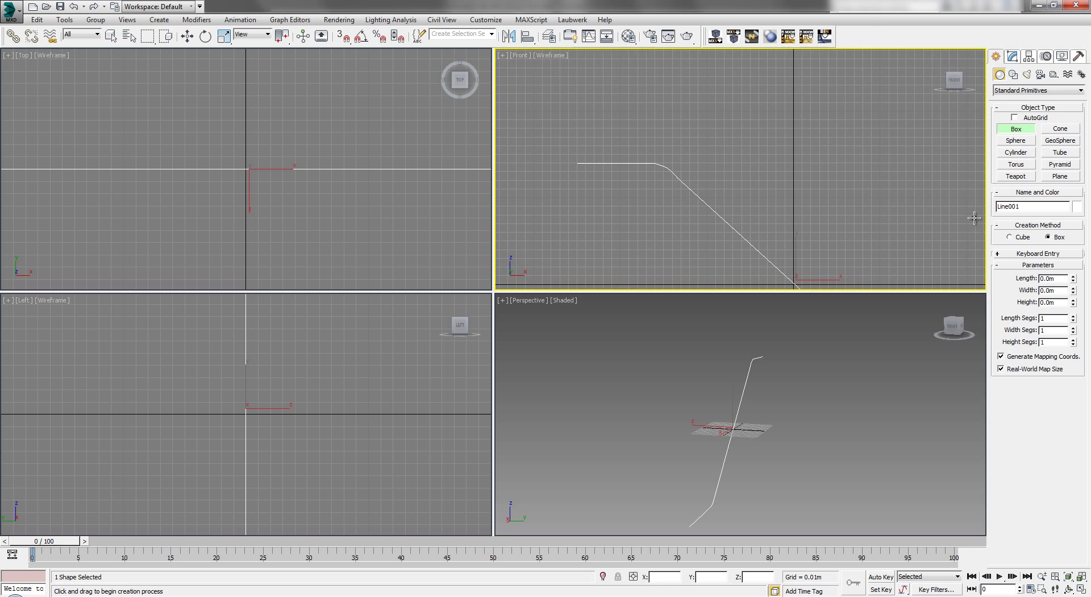
pyautogui.click(1013, 74)
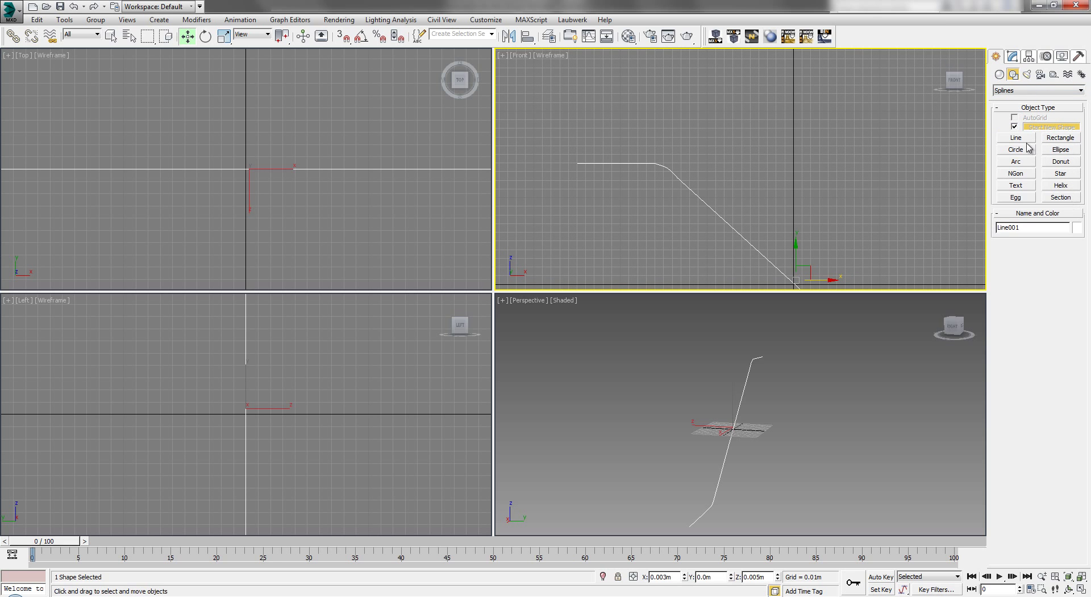
# Step: Draw a small 0.011m by 0.021m rectangle at the upper end of the escalator line
pyautogui.click(1060, 137)
pyautogui.scroll(2, 589, 167)
pyautogui.scroll(2, 589, 167)
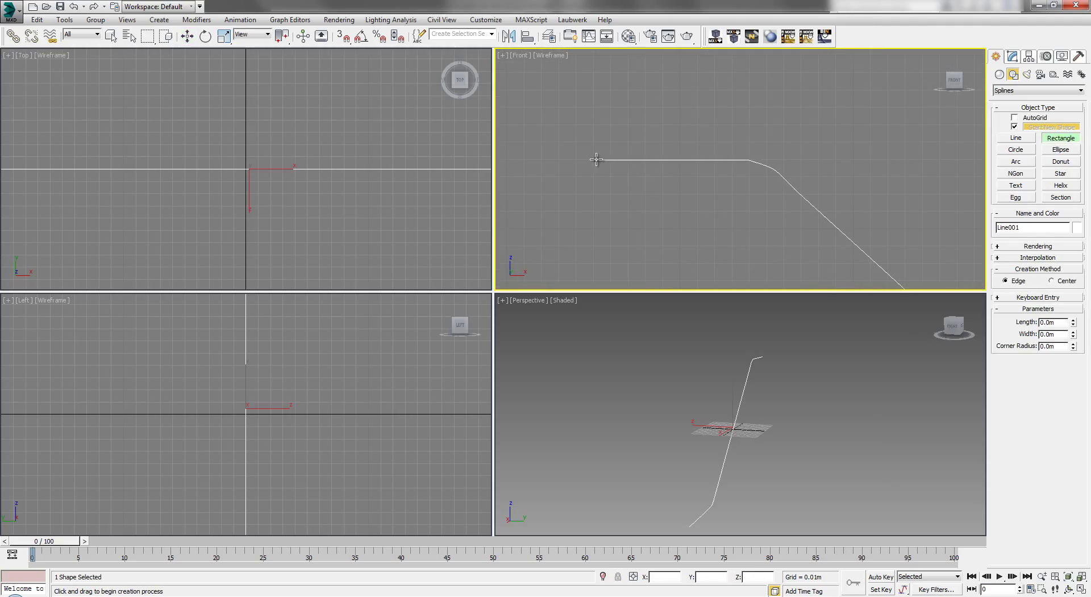
pyautogui.moveTo(596, 159); pyautogui.dragTo(633, 177)
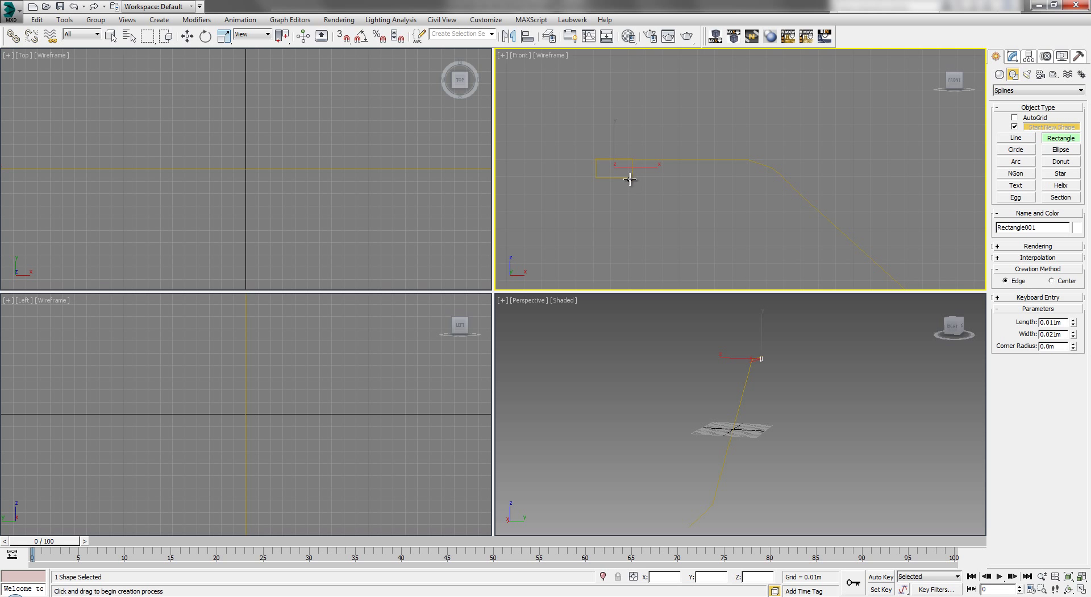
pyautogui.scroll(3, 631, 180)
pyautogui.moveTo(630, 180); pyautogui.dragTo(656, 182, button='middle')
pyautogui.hotkey('alt', 'w')
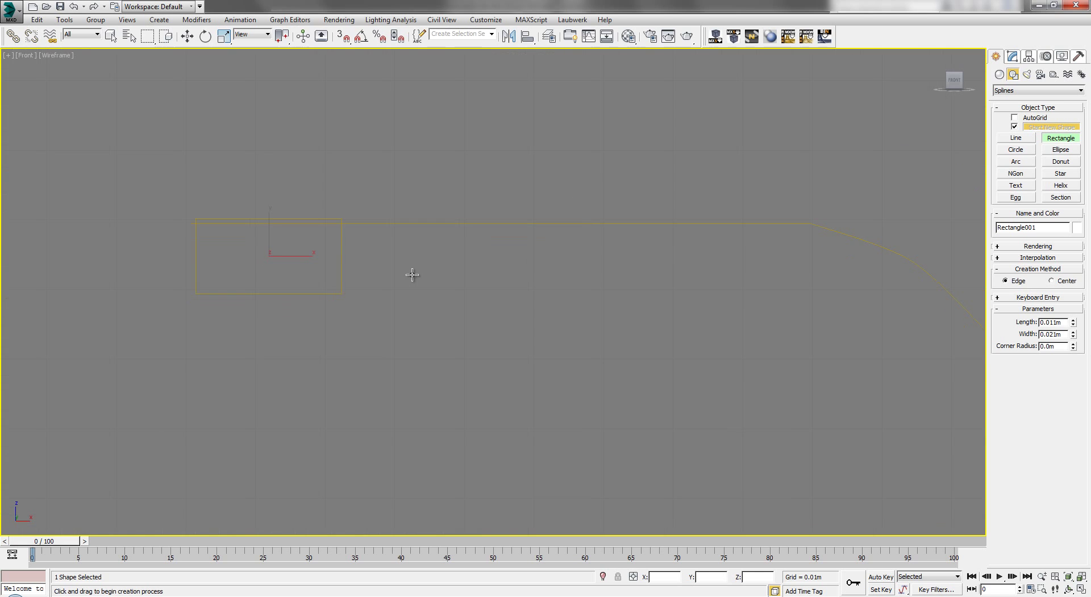
pyautogui.press('w')
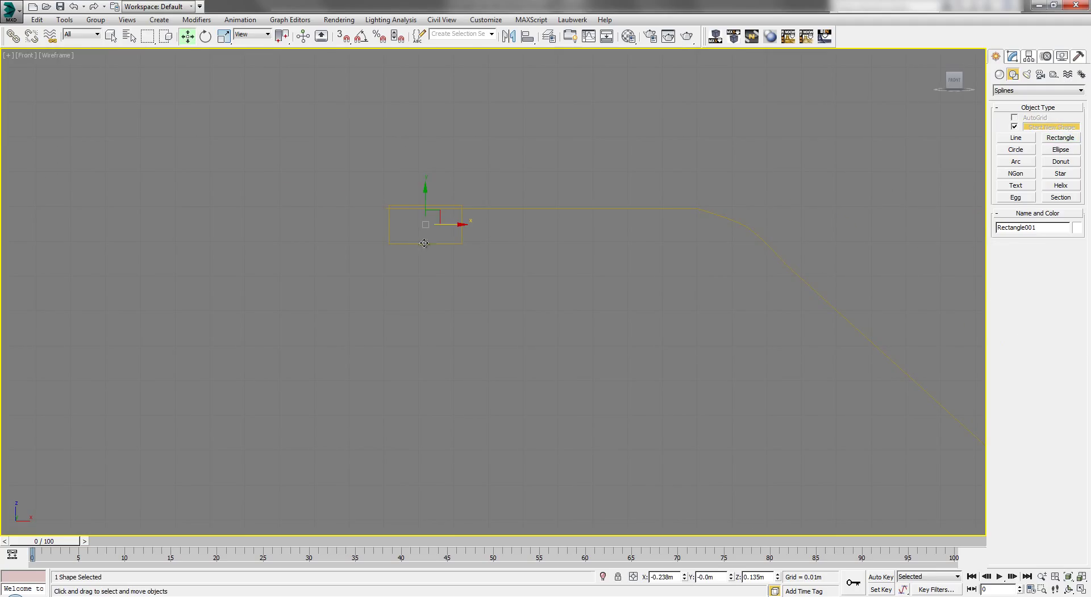
# Step: Convert Rectangle001 to an Editable Spline
pyautogui.rightClick(464, 237)
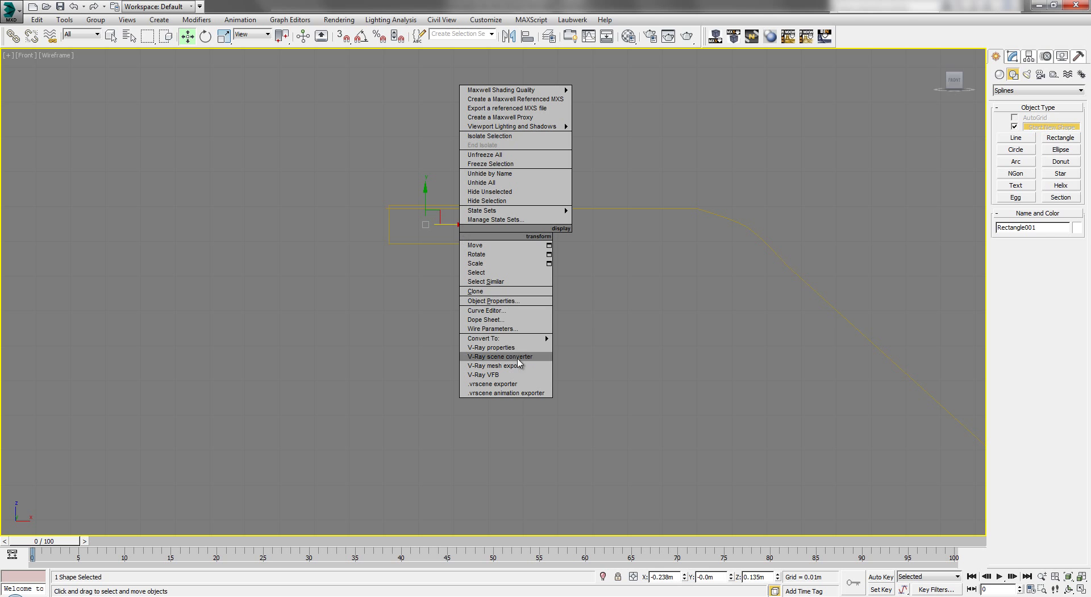
pyautogui.moveTo(519, 341)
pyautogui.click(585, 338)
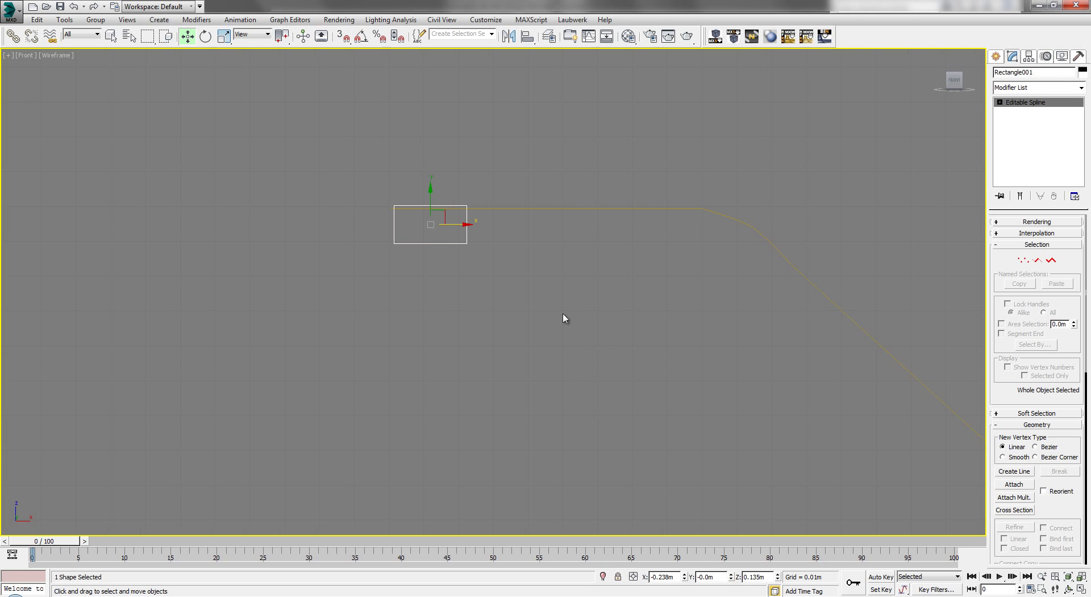
# Step: Set all four of the rectangle's vertices to Corner type
pyautogui.click(1022, 260)
pyautogui.moveTo(509, 355); pyautogui.dragTo(319, 190)
pyautogui.rightClick(405, 223)
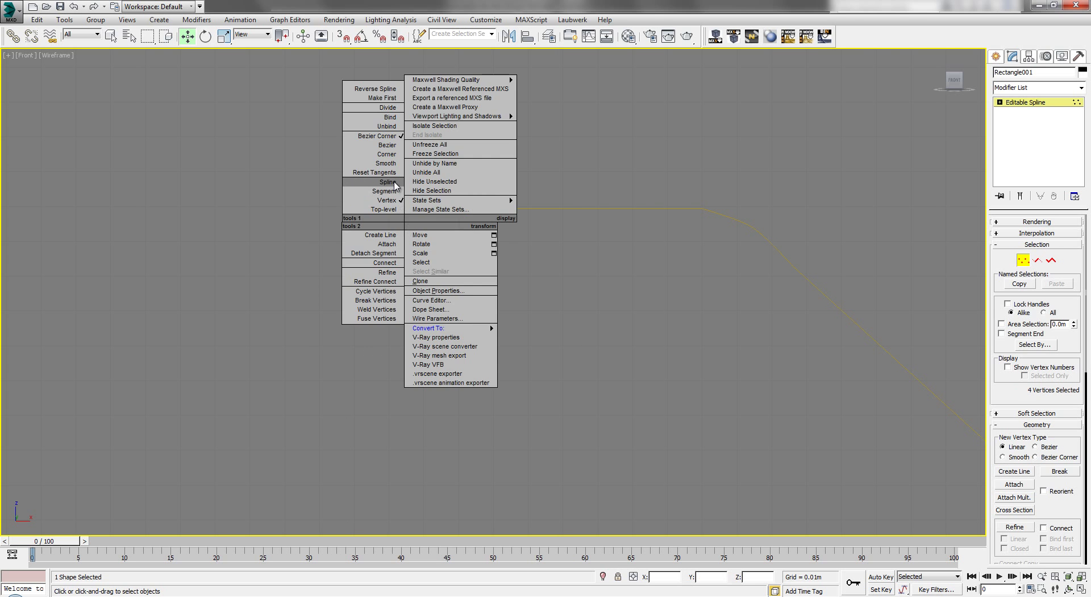
pyautogui.click(390, 158)
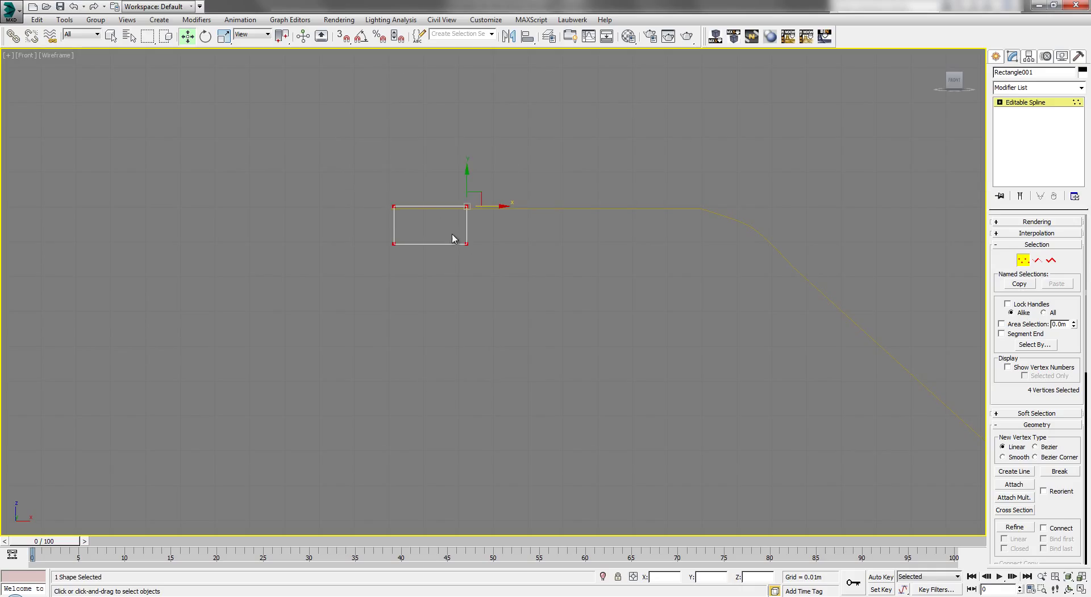
pyautogui.rightClick(454, 238)
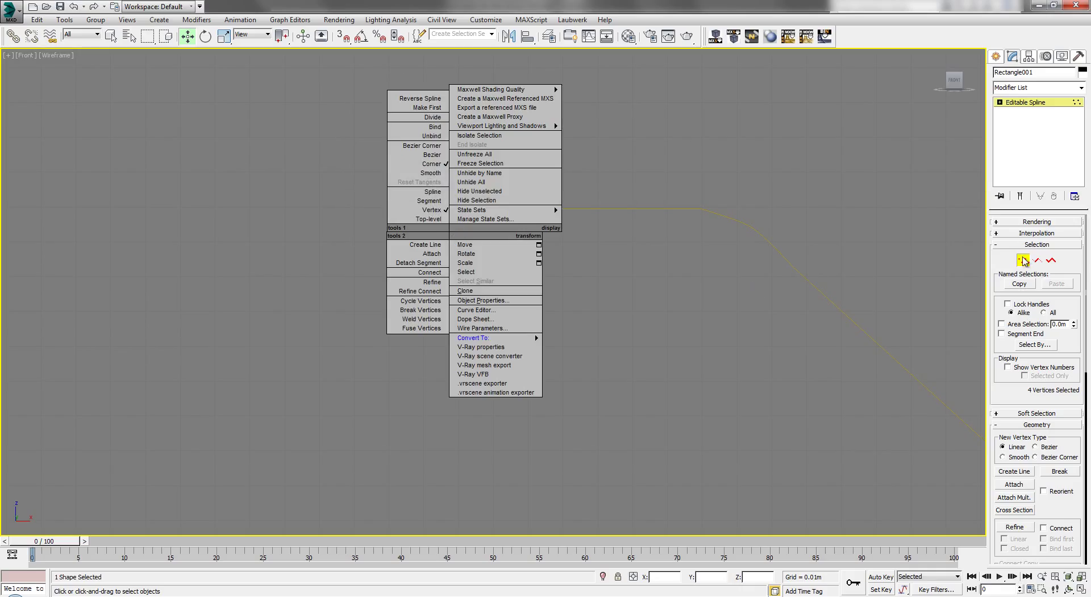
pyautogui.click(1026, 103)
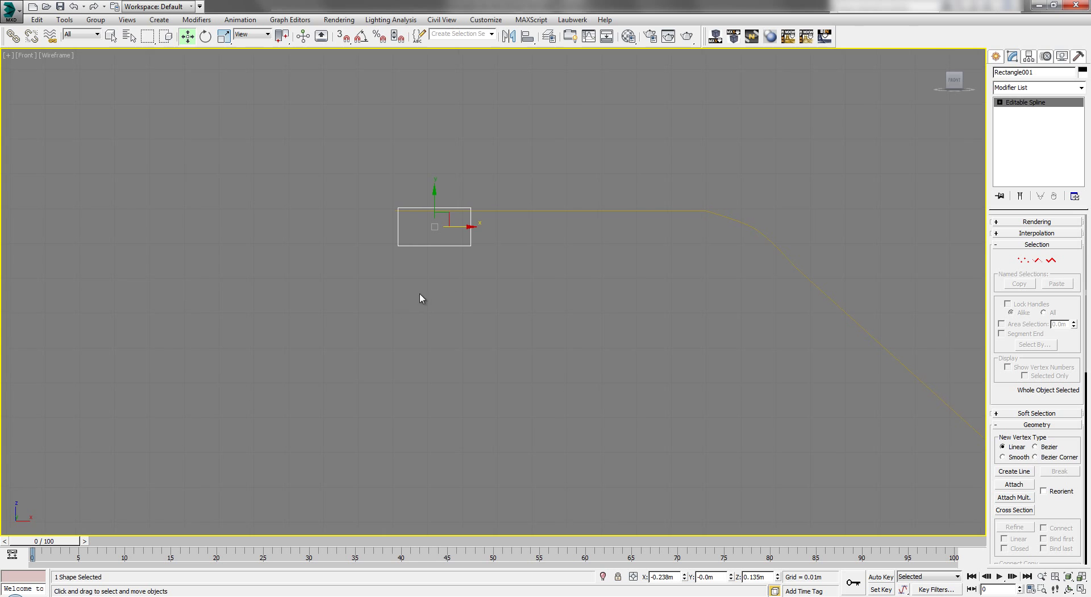
# Step: Enlarge the Perspective view and orbit around the rectangle
pyautogui.hotkey('alt', 'w')
pyautogui.hotkey('alt', 'w')
pyautogui.keyDown('alt'); pyautogui.moveTo(708, 345); pyautogui.dragTo(432, 409, button='middle'); pyautogui.keyUp('alt')
pyautogui.scroll(-5, 467, 393)
# Step: Add an Extrude modifier to Rectangle001 and give it an initial depth
pyautogui.click(1051, 88)
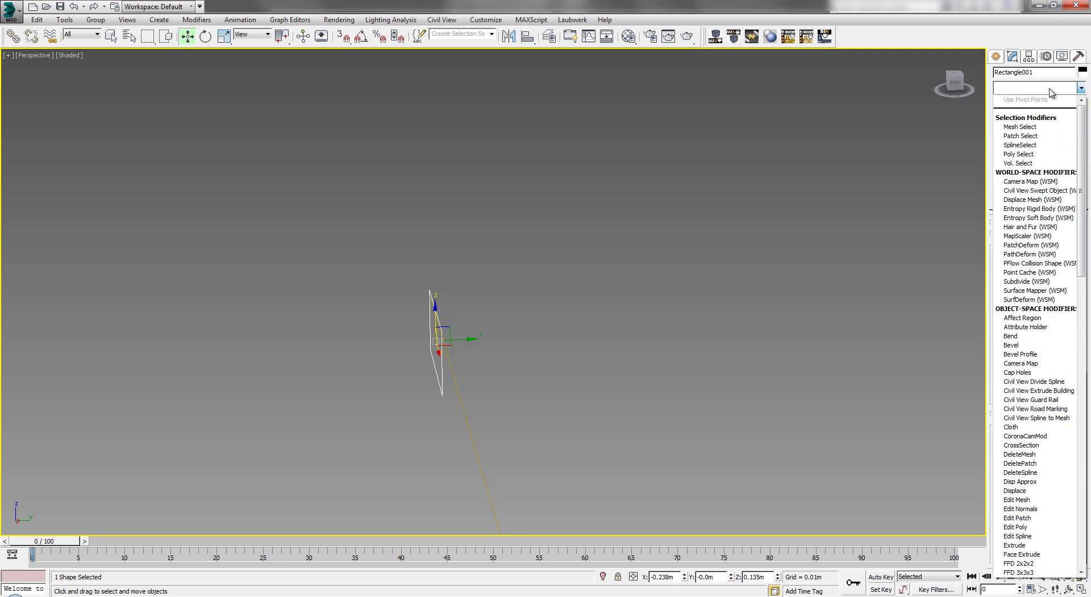
pyautogui.scroll(-5, 1051, 91)
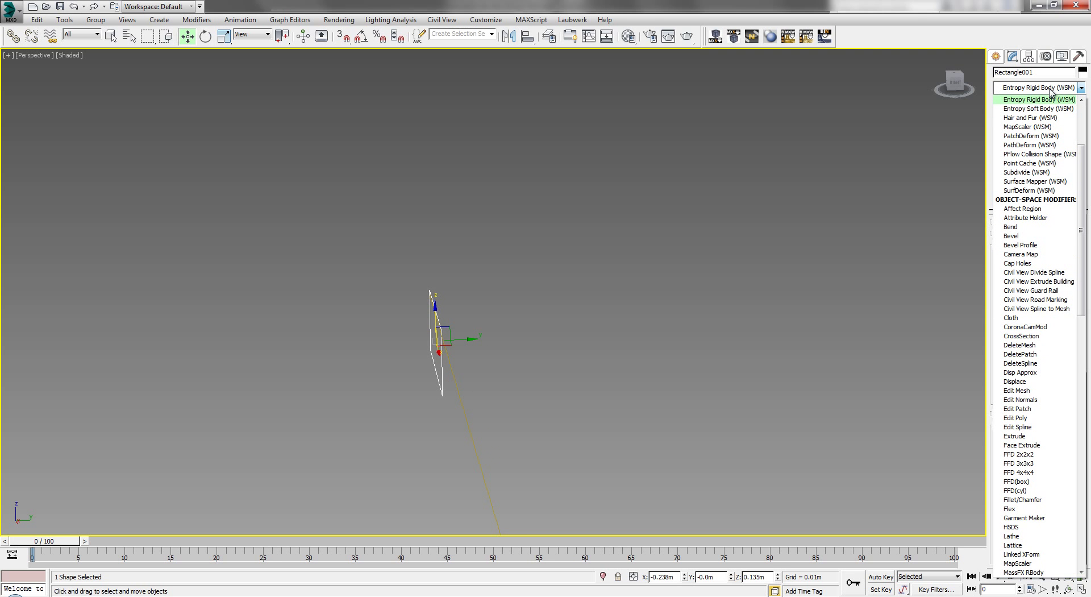
pyautogui.scroll(-10, 1050, 93)
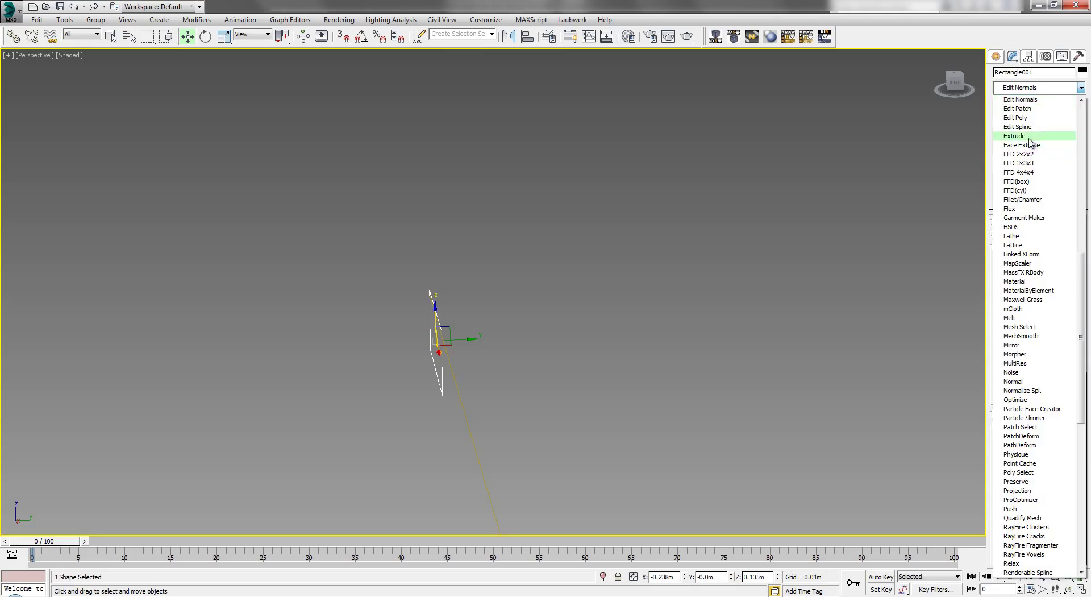
pyautogui.click(1028, 139)
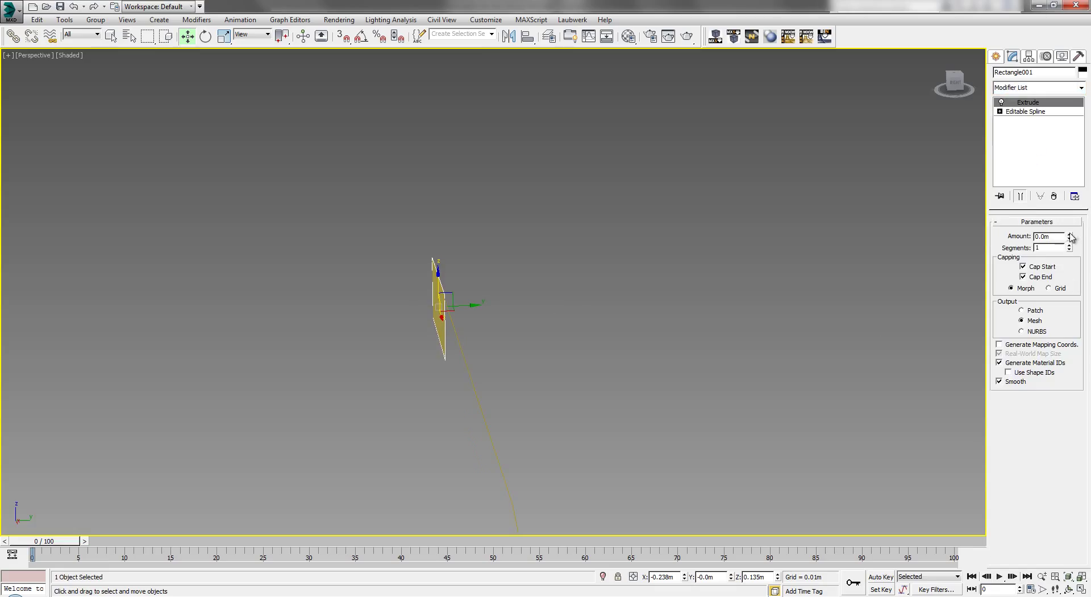
pyautogui.moveTo(1070, 234)
pyautogui.mouseDown()
pyautogui.moveTo(1070, 217)
pyautogui.moveTo(1070, 229)
pyautogui.mouseUp()
pyautogui.scroll(-2, 566, 351)
pyautogui.moveTo(565, 351); pyautogui.dragTo(619, 352, button='middle')
# Step: Reduce the extrusion Amount to about 0.53m and reframe the view on the box
pyautogui.moveTo(1059, 237); pyautogui.dragTo(990, 237)
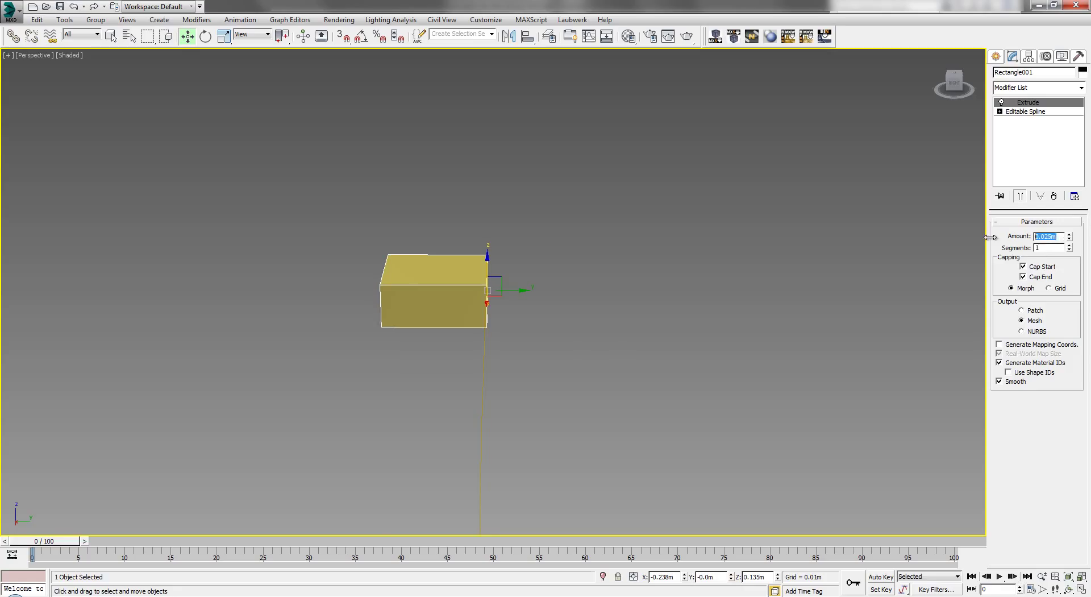
pyautogui.scroll(-8, 529, 325)
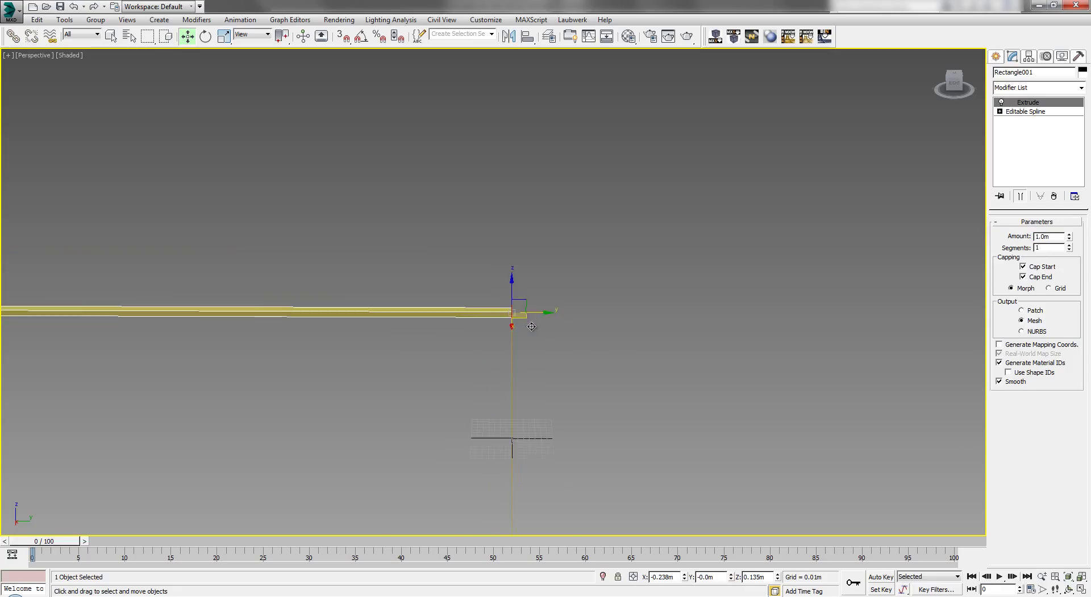
pyautogui.moveTo(1069, 239); pyautogui.dragTo(974, 560)
pyautogui.scroll(3, 482, 372)
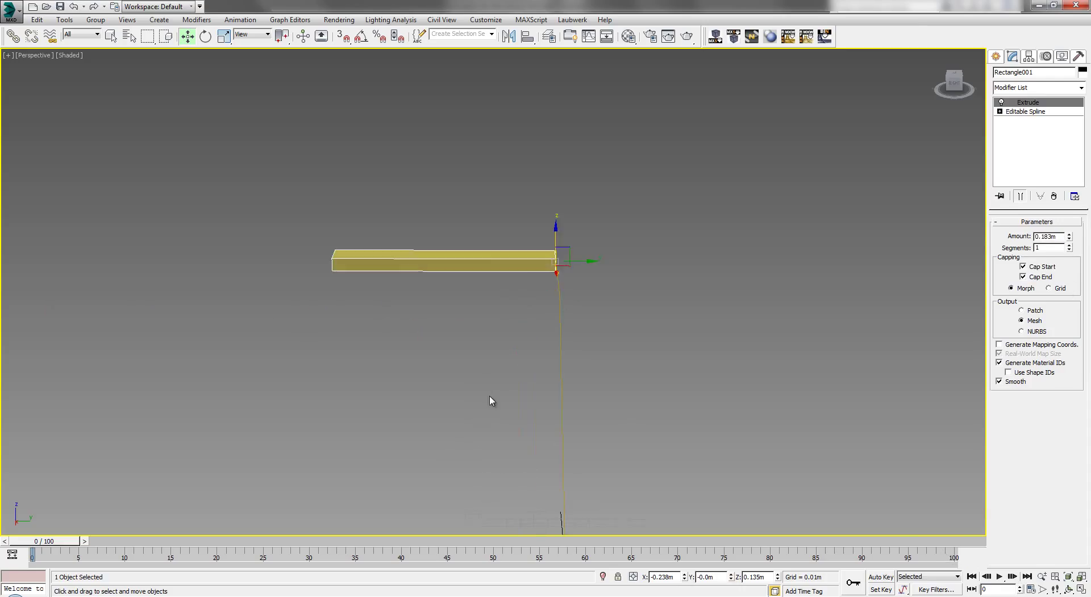
pyautogui.moveTo(723, 269); pyautogui.dragTo(696, 309)
pyautogui.keyDown('alt'); pyautogui.moveTo(697, 309); pyautogui.dragTo(621, 402, button='middle'); pyautogui.keyUp('alt')
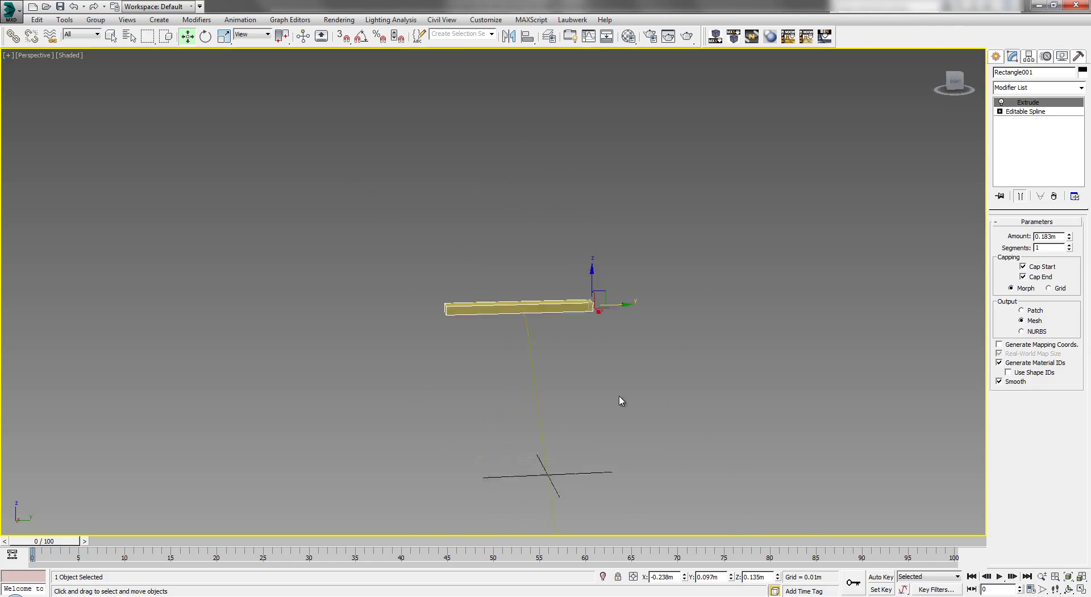
pyautogui.scroll(2, 621, 400)
pyautogui.moveTo(608, 353); pyautogui.dragTo(621, 390, button='middle')
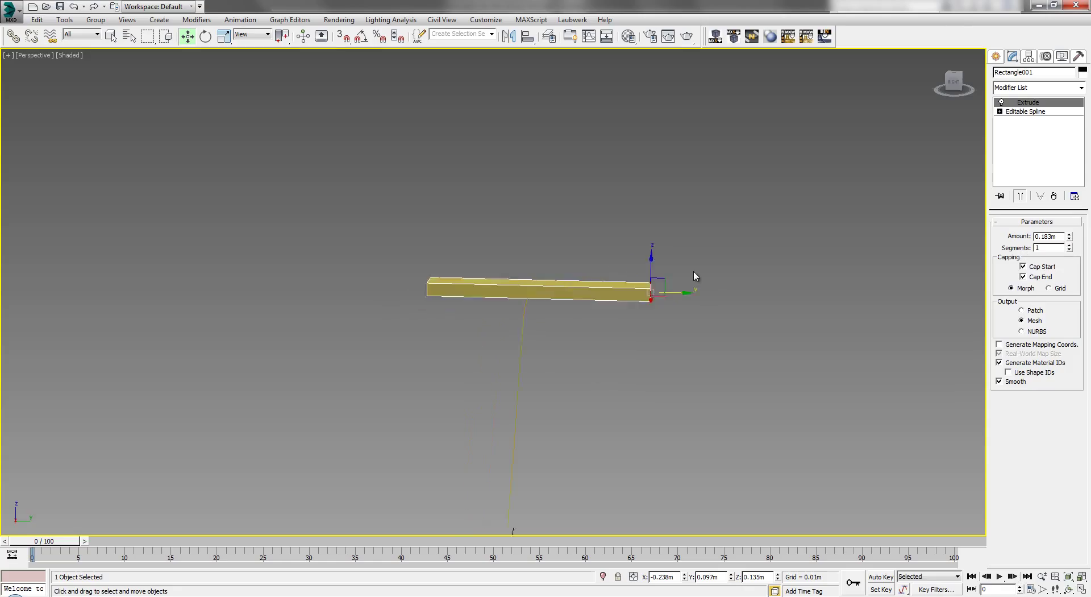
# Step: Set the Extrude Amount to 0.175m and check the bar from the side
pyautogui.keyDown('alt'); pyautogui.moveTo(694, 275); pyautogui.dragTo(678, 320, button='middle'); pyautogui.keyUp('alt')
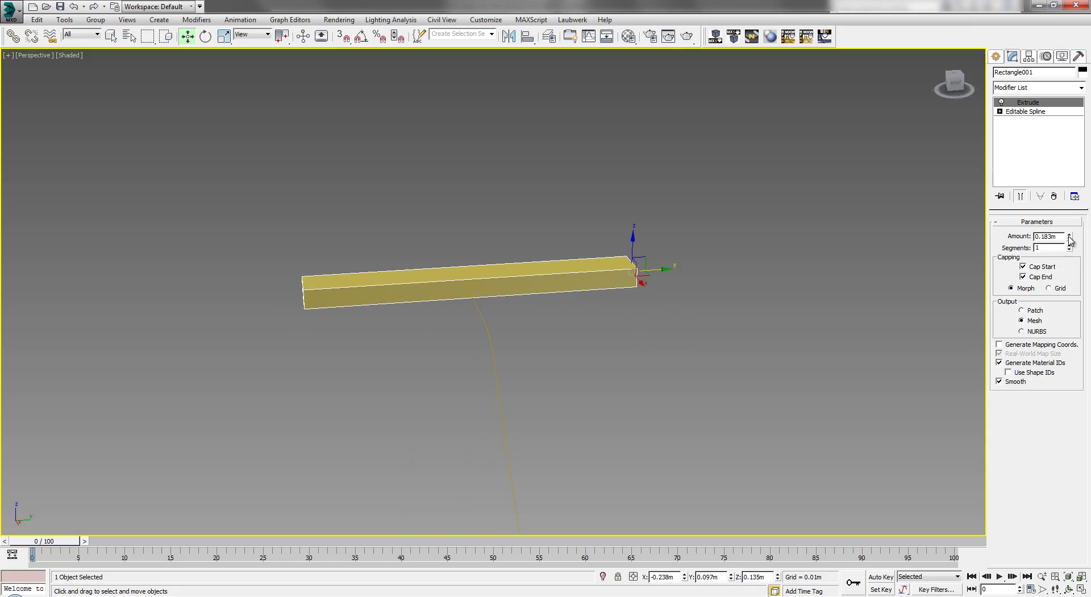
pyautogui.moveTo(1069, 236); pyautogui.dragTo(1066, 246)
pyautogui.keyDown('alt'); pyautogui.moveTo(655, 283); pyautogui.dragTo(626, 383, button='middle'); pyautogui.keyUp('alt')
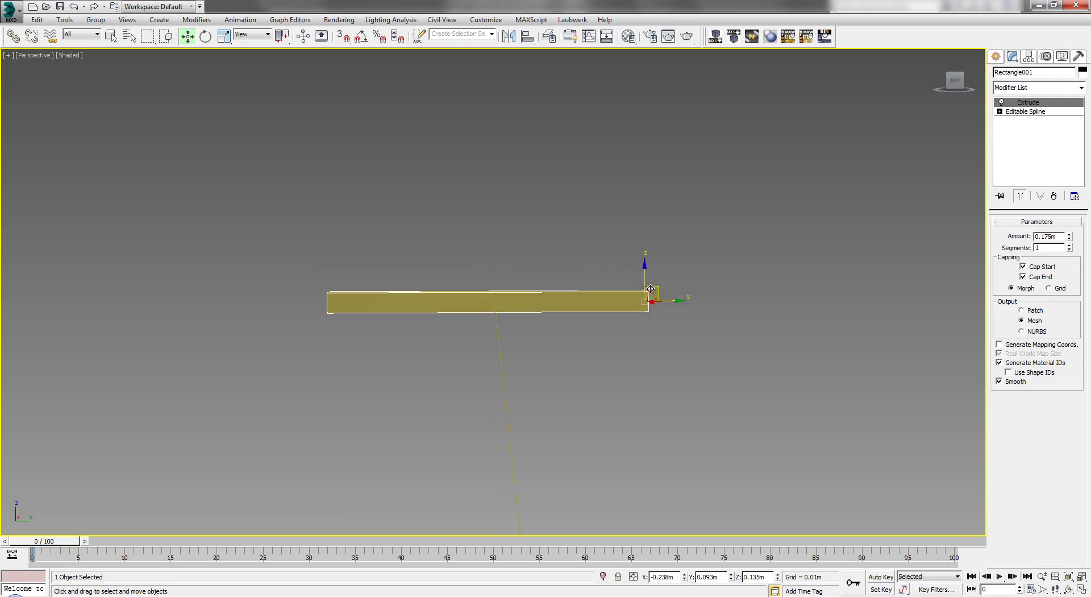
pyautogui.click(1029, 57)
# Step: With Affect Pivot Only on, centre the box's pivot on the object
pyautogui.click(1035, 129)
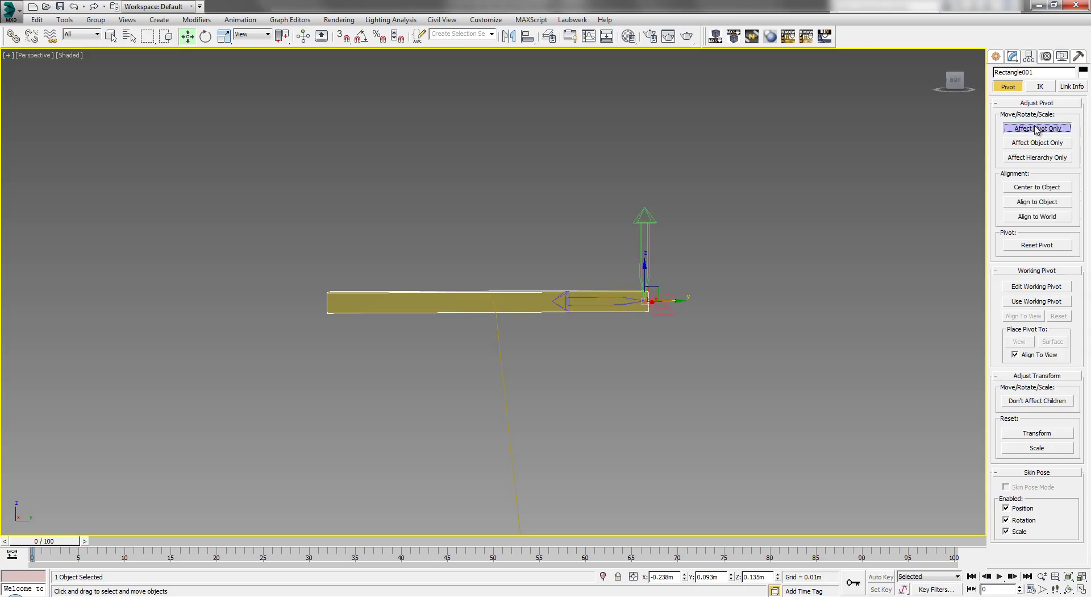
pyautogui.keyDown('alt'); pyautogui.moveTo(627, 350); pyautogui.dragTo(621, 352, button='middle'); pyautogui.keyUp('alt')
pyautogui.press('s')
pyautogui.click(1033, 187)
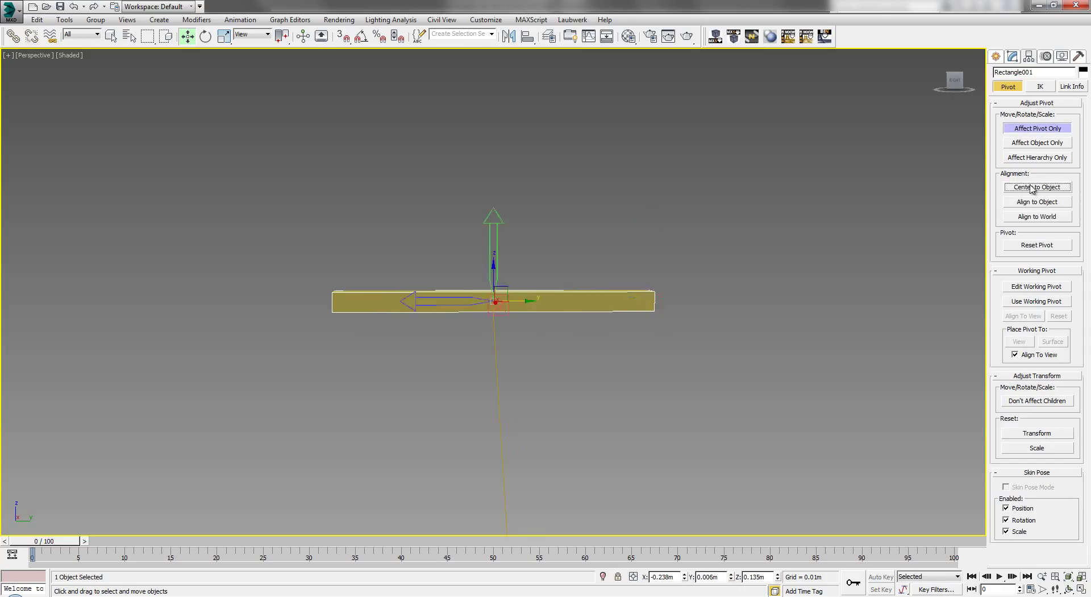
pyautogui.keyDown('alt'); pyautogui.moveTo(484, 299); pyautogui.dragTo(556, 298, button='middle'); pyautogui.keyUp('alt')
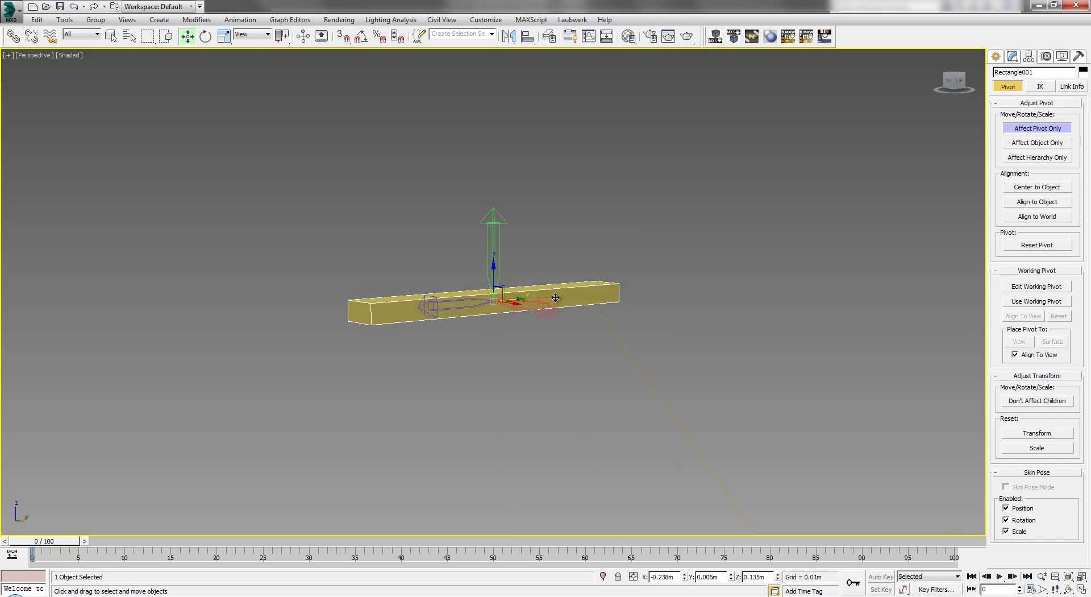
# Step: Orbit to see the box with the path, then save the scene under a new name
pyautogui.click(995, 56)
pyautogui.keyDown('alt'); pyautogui.moveTo(582, 416); pyautogui.dragTo(489, 380, button='middle'); pyautogui.keyUp('alt')
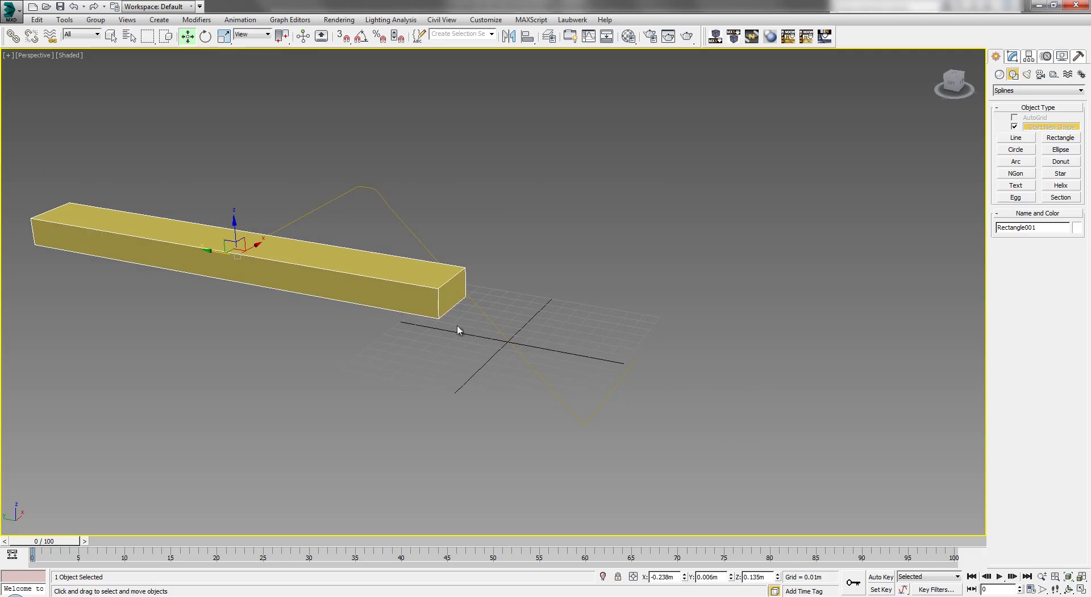
pyautogui.keyDown('alt'); pyautogui.moveTo(458, 330); pyautogui.dragTo(480, 343, button='middle'); pyautogui.keyUp('alt')
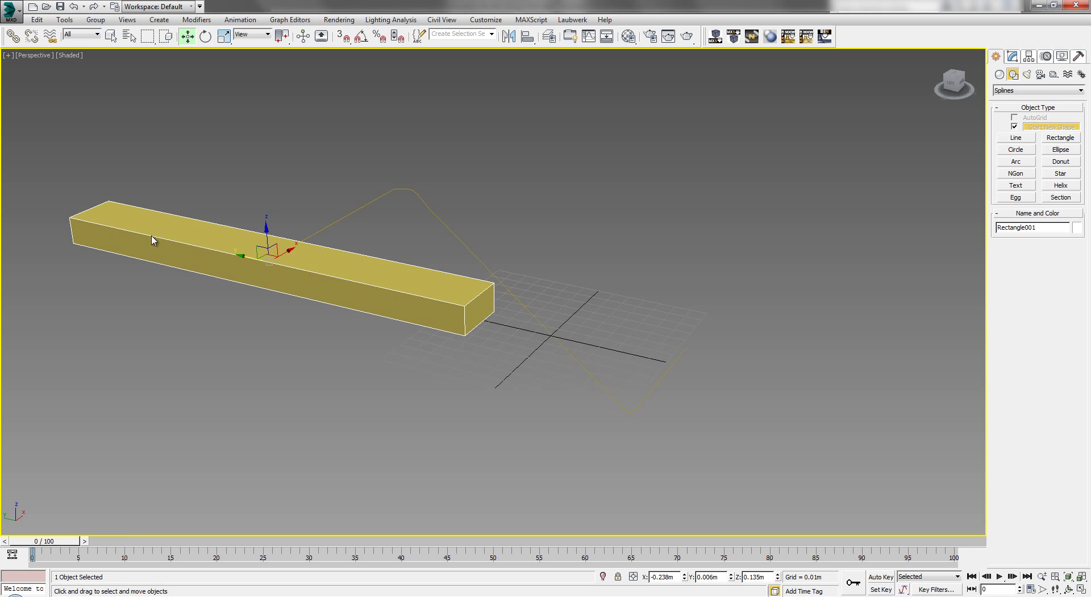
pyautogui.hotkey('ctrl', 's')
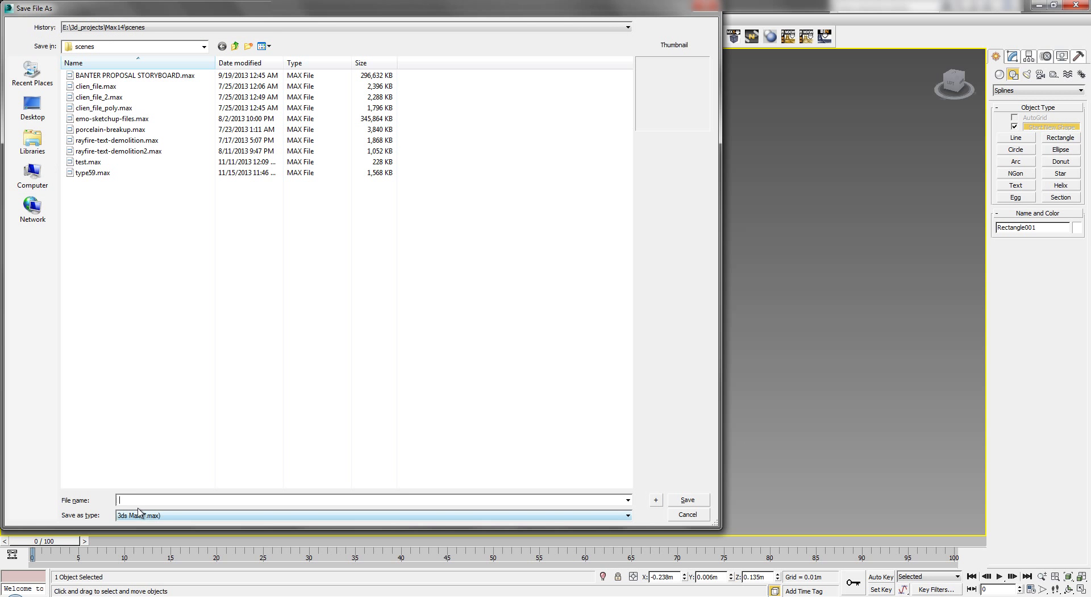
# Step: Attach the yellow box step to Line001 with a Path Constraint, then reselect the box
pyautogui.write('e')
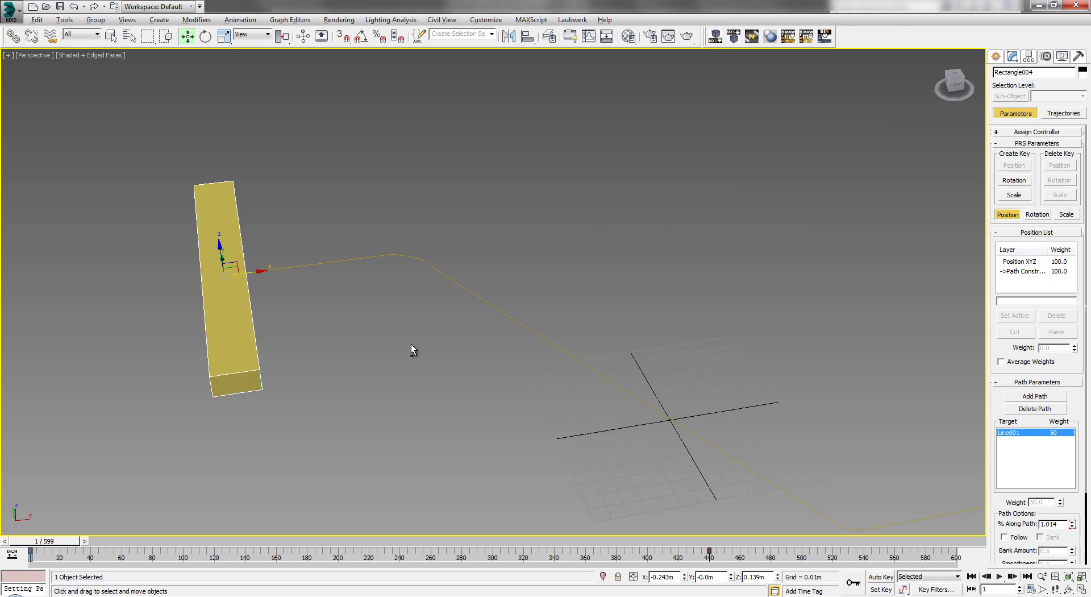
pyautogui.keyDown('alt'); pyautogui.moveTo(411, 343); pyautogui.dragTo(426, 373, button='middle'); pyautogui.keyUp('alt')
pyautogui.moveTo(822, 318); pyautogui.dragTo(780, 313, button='middle')
pyautogui.moveTo(299, 320); pyautogui.dragTo(216, 297, button='middle')
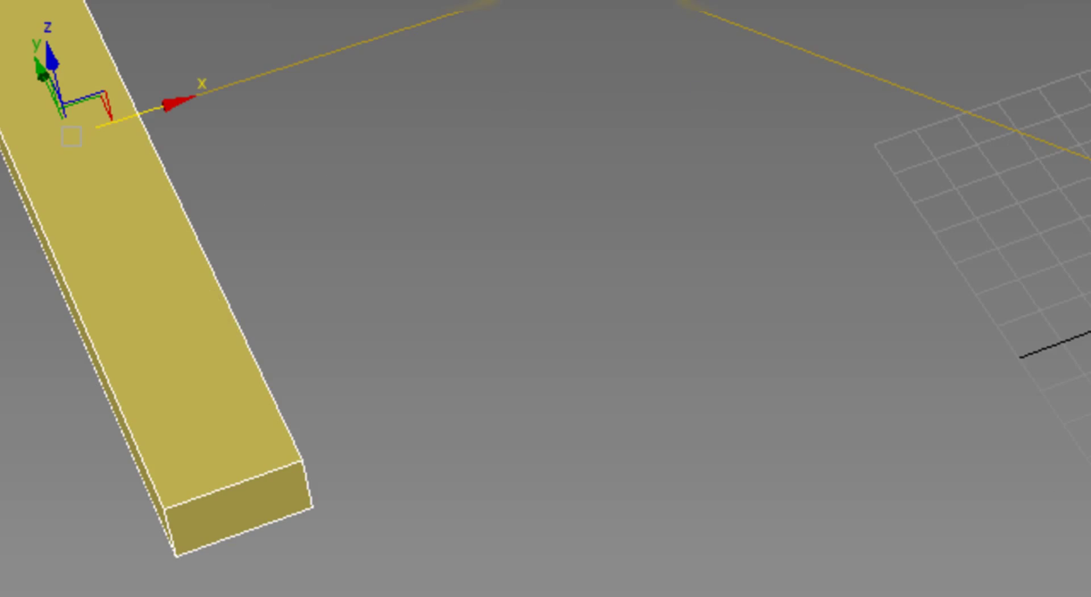
pyautogui.moveTo(619, 237); pyautogui.dragTo(599, 273, button='middle')
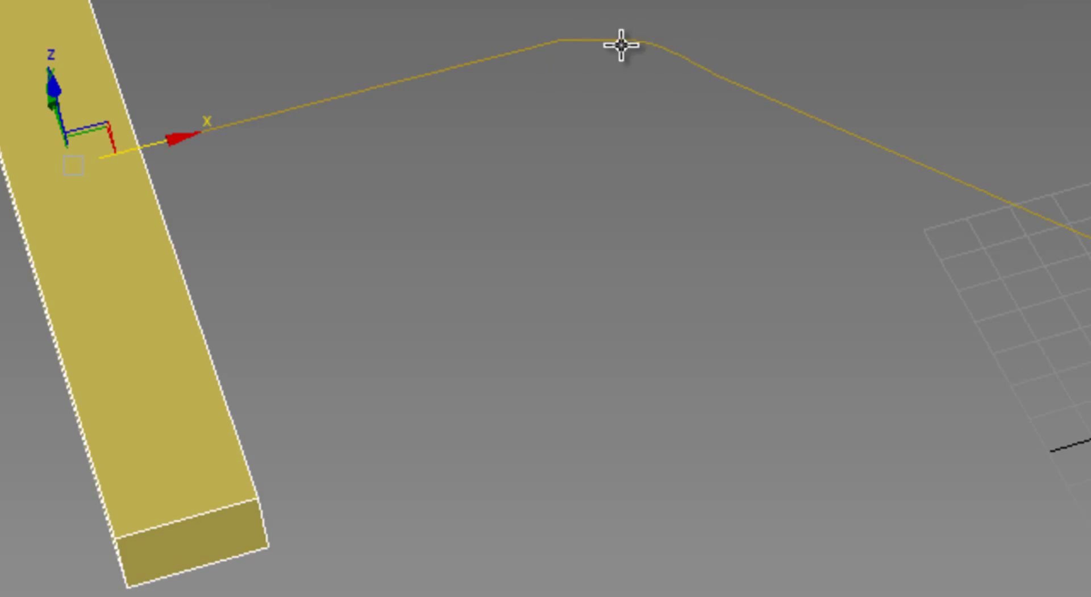
pyautogui.click(621, 41)
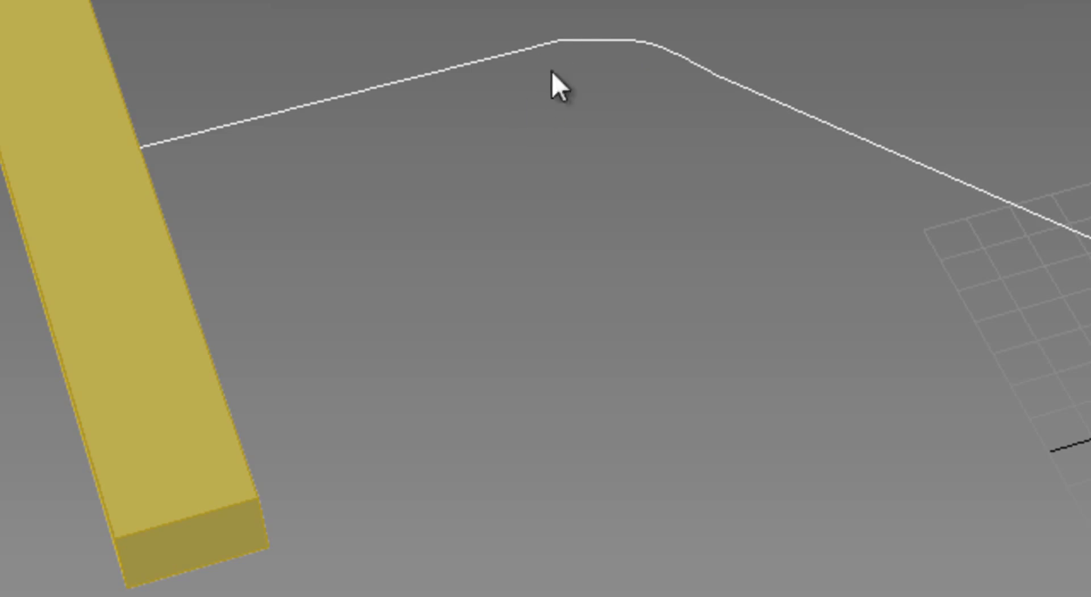
pyautogui.moveTo(728, 134); pyautogui.dragTo(562, 89, button='middle')
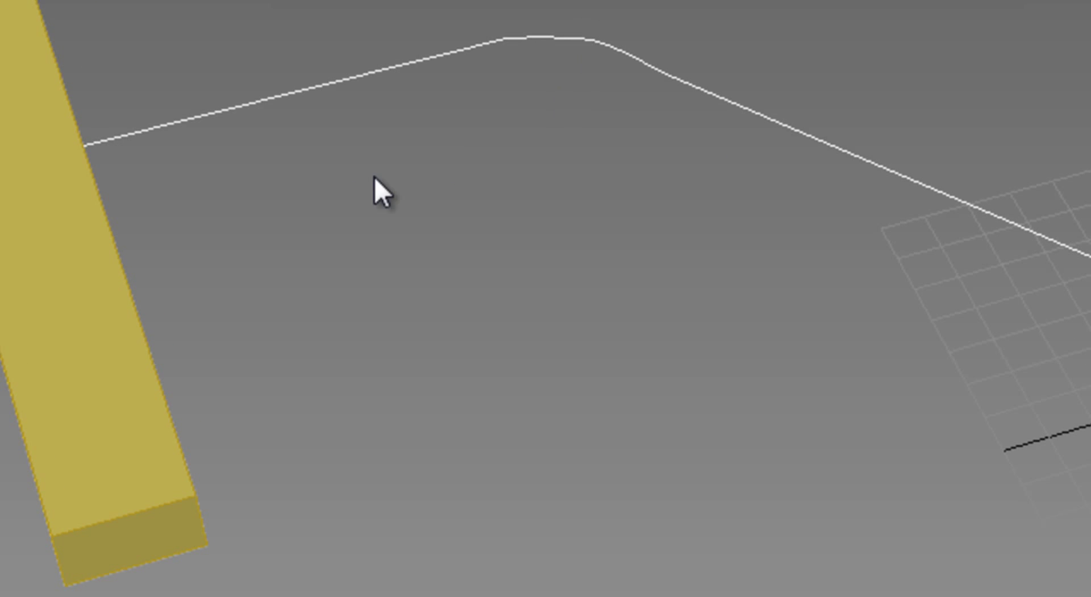
pyautogui.click(135, 322)
# Step: Start an instanced copy of the box along X, then cancel it
pyautogui.moveTo(110, 146)
pyautogui.keyDown('shift'); pyautogui.mouseDown()
pyautogui.moveTo(215, 122)
pyautogui.moveTo(373, 110)
pyautogui.moveTo(329, 127)
pyautogui.mouseUp(); pyautogui.keyUp('shift')
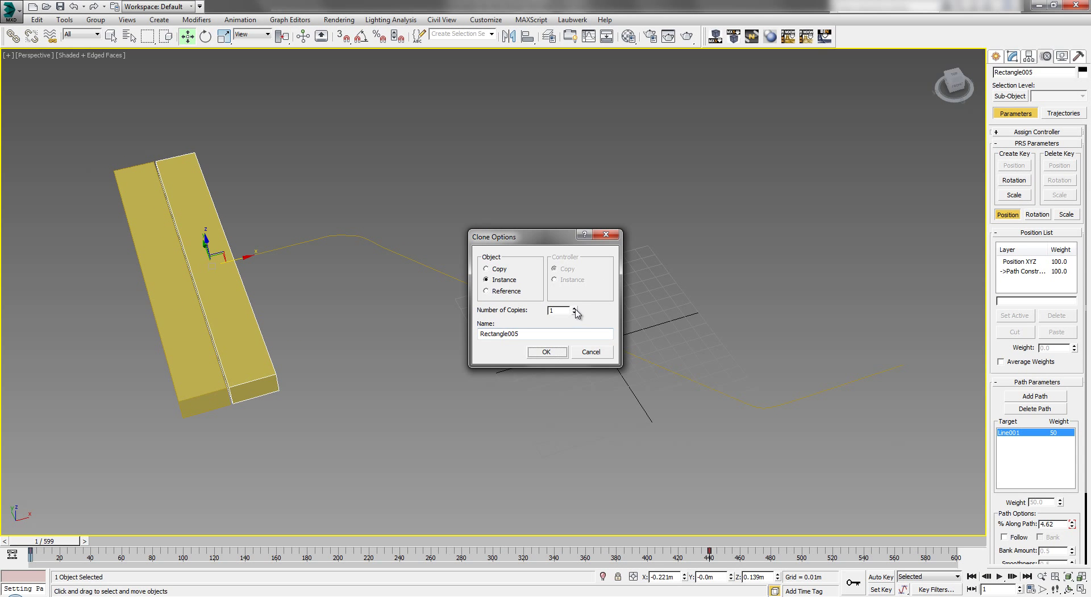
pyautogui.moveTo(575, 310); pyautogui.dragTo(577, 286)
pyautogui.click(578, 355)
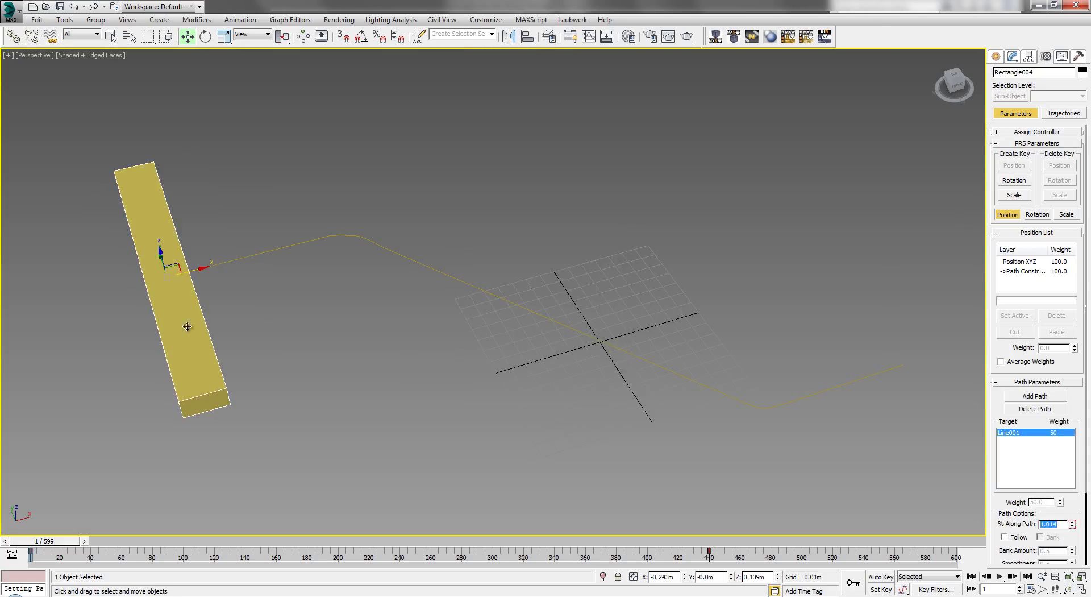
# Step: Clone the box forward along the path as single instanced copies, twice
pyautogui.keyDown('shift'); pyautogui.moveTo(194, 288); pyautogui.dragTo(260, 275); pyautogui.keyUp('shift')
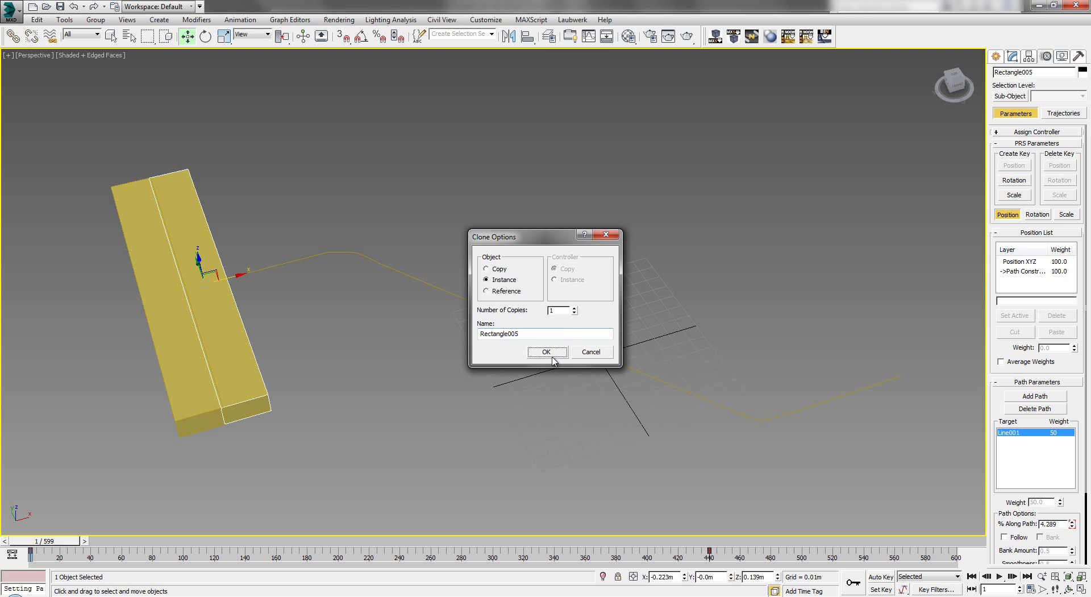
pyautogui.click(550, 354)
pyautogui.moveTo(227, 282)
pyautogui.keyDown('shift'); pyautogui.mouseDown()
pyautogui.moveTo(348, 269)
pyautogui.moveTo(340, 281)
pyautogui.mouseUp(); pyautogui.keyUp('shift')
pyautogui.click(550, 353)
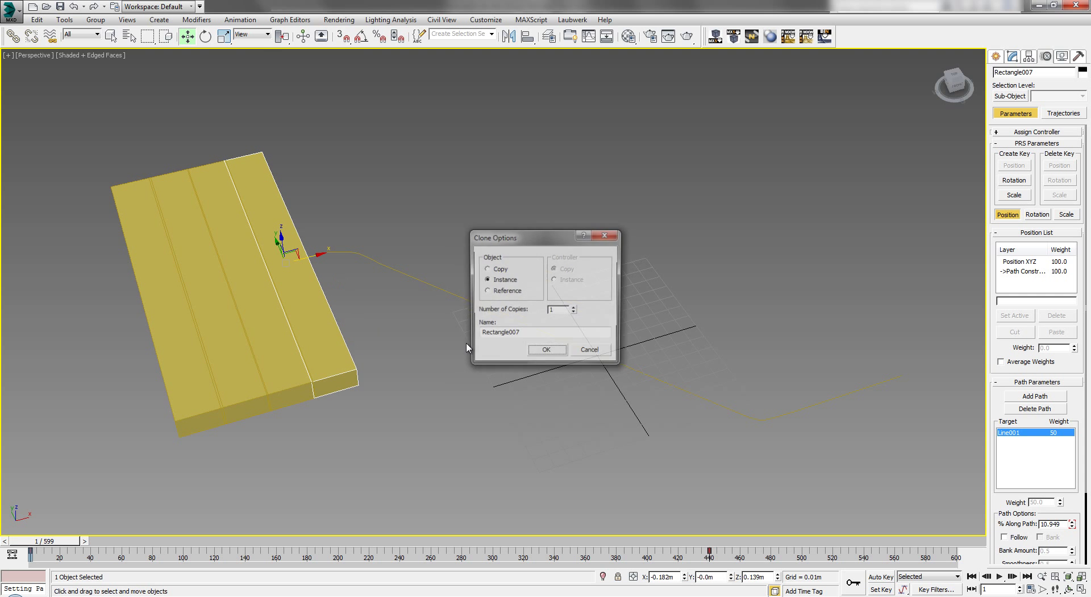
pyautogui.click(545, 353)
pyautogui.moveTo(535, 354)
pyautogui.keyDown('alt'); pyautogui.mouseDown(button='middle')
pyautogui.moveTo(478, 373)
pyautogui.moveTo(380, 304)
pyautogui.mouseUp(button='middle'); pyautogui.keyUp('alt')
# Step: Add more single instanced steps further along the path, up to Rectangle010
pyautogui.keyDown('shift'); pyautogui.moveTo(293, 260); pyautogui.dragTo(356, 264); pyautogui.keyUp('shift')
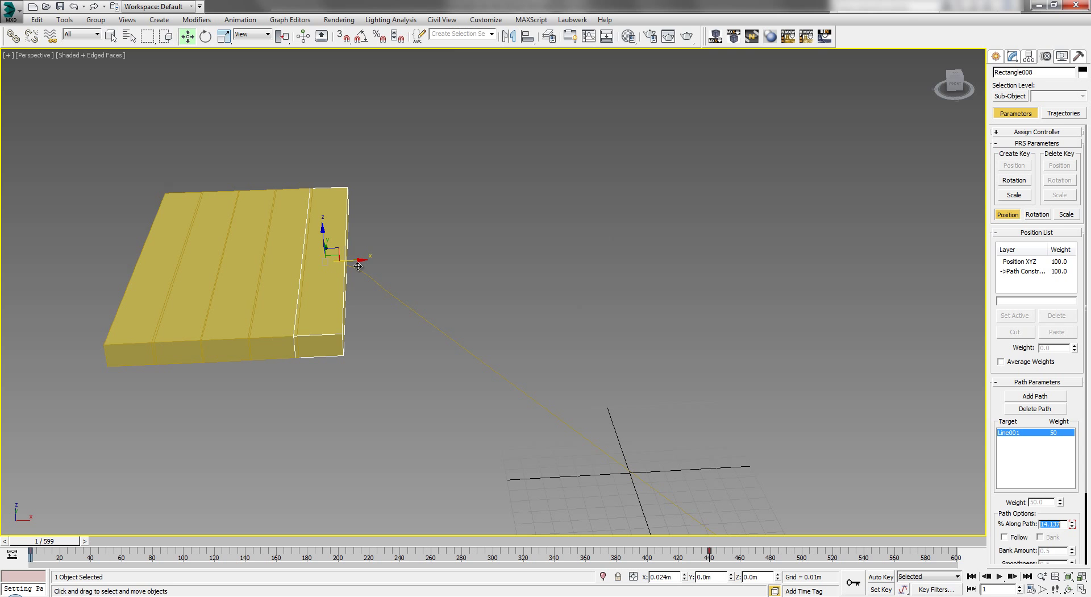
pyautogui.keyDown('shift'); pyautogui.moveTo(358, 266); pyautogui.dragTo(464, 310); pyautogui.keyUp('shift')
pyautogui.click(541, 351)
pyautogui.click(561, 355)
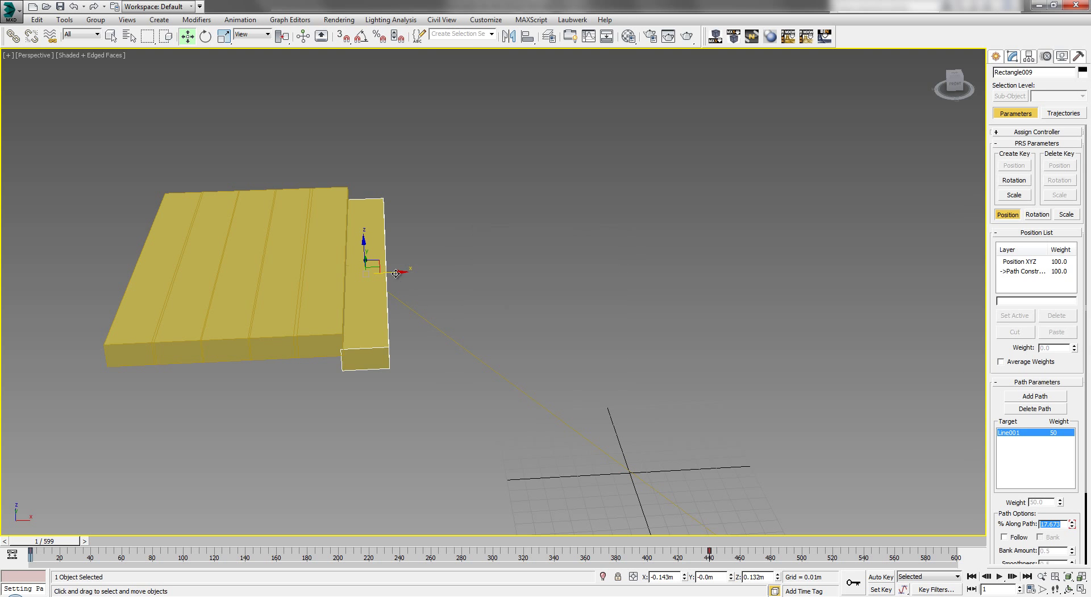
pyautogui.keyDown('shift'); pyautogui.moveTo(396, 273); pyautogui.dragTo(433, 303); pyautogui.keyUp('shift')
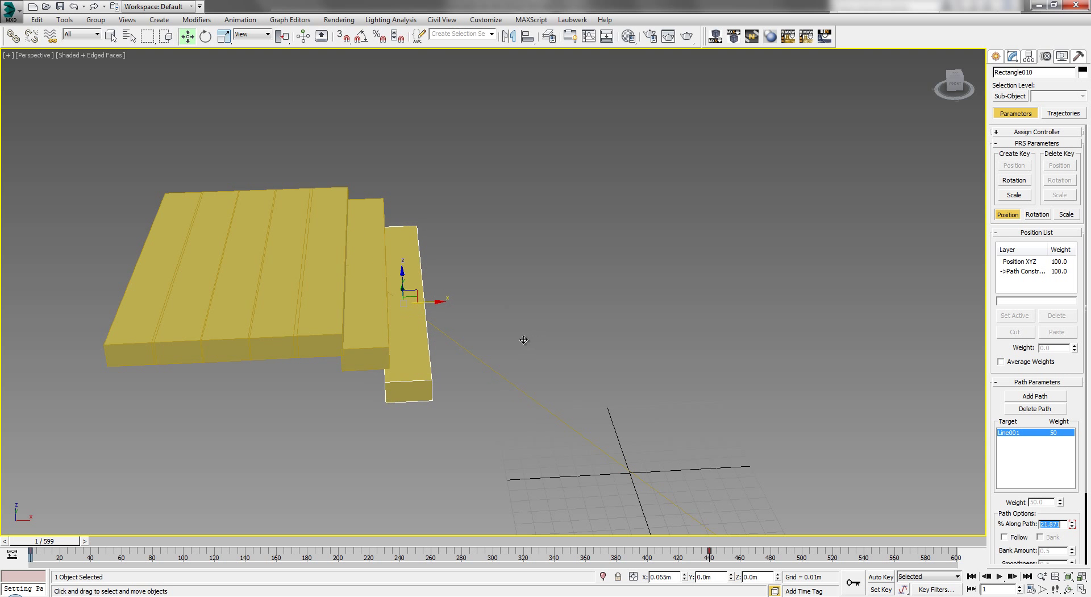
pyautogui.keyDown('shift'); pyautogui.moveTo(523, 339); pyautogui.dragTo(523, 340); pyautogui.keyUp('shift')
pyautogui.click(549, 352)
pyautogui.keyDown('alt'); pyautogui.moveTo(537, 423); pyautogui.dragTo(518, 416, button='middle'); pyautogui.keyUp('alt')
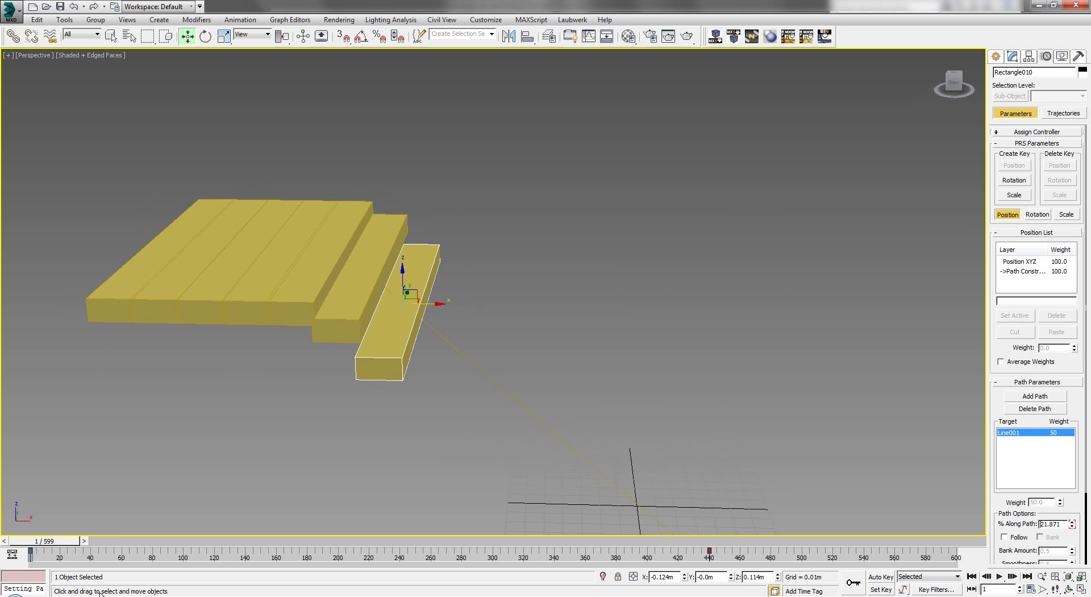
# Step: Scrub the time slider to watch the steps ride the path, then orbit to inspect them
pyautogui.moveTo(54, 544)
pyautogui.mouseDown()
pyautogui.moveTo(139, 543)
pyautogui.moveTo(54, 544)
pyautogui.moveTo(46, 563)
pyautogui.mouseUp()
pyautogui.scroll(-3, 352, 385)
pyautogui.moveTo(352, 386); pyautogui.dragTo(302, 335, button='middle')
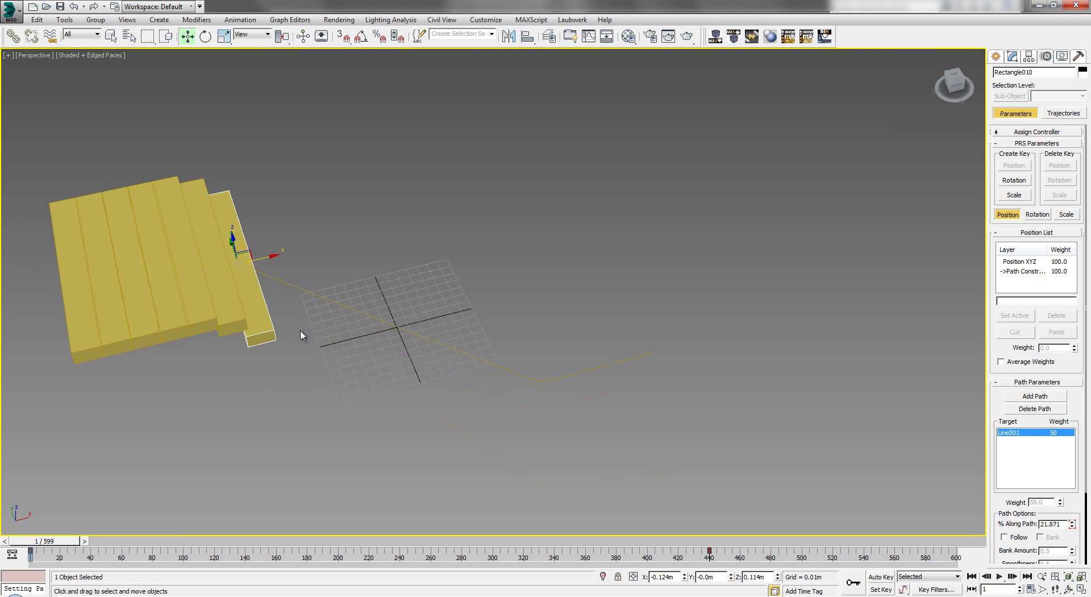
pyautogui.keyDown('alt'); pyautogui.moveTo(513, 382); pyautogui.dragTo(474, 390, button='middle'); pyautogui.keyUp('alt')
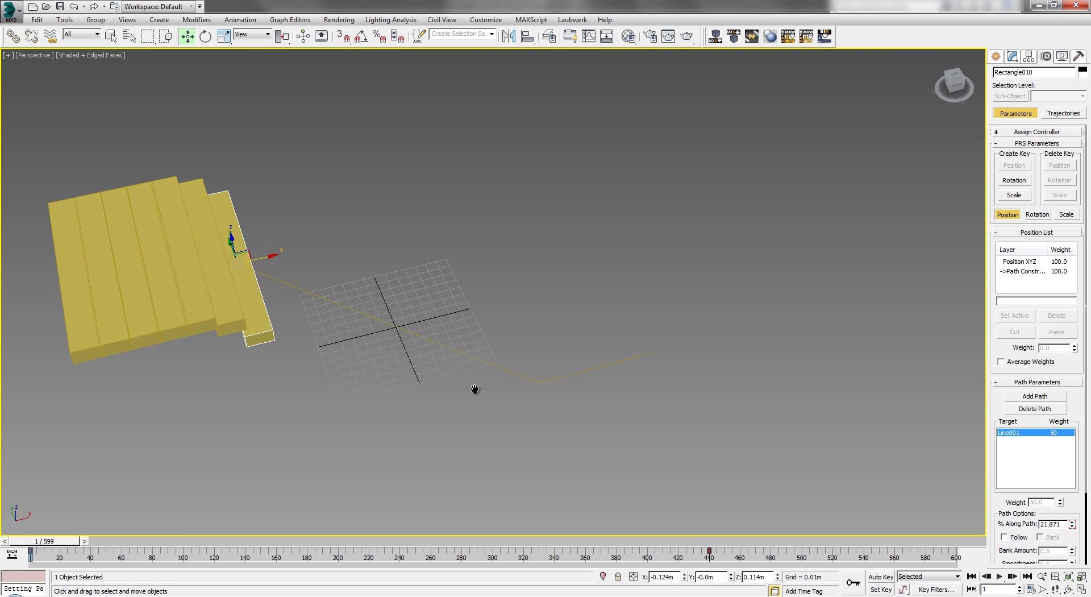
pyautogui.scroll(3, 273, 347)
pyautogui.keyDown('alt'); pyautogui.moveTo(273, 347); pyautogui.dragTo(271, 329, button='middle'); pyautogui.keyUp('alt')
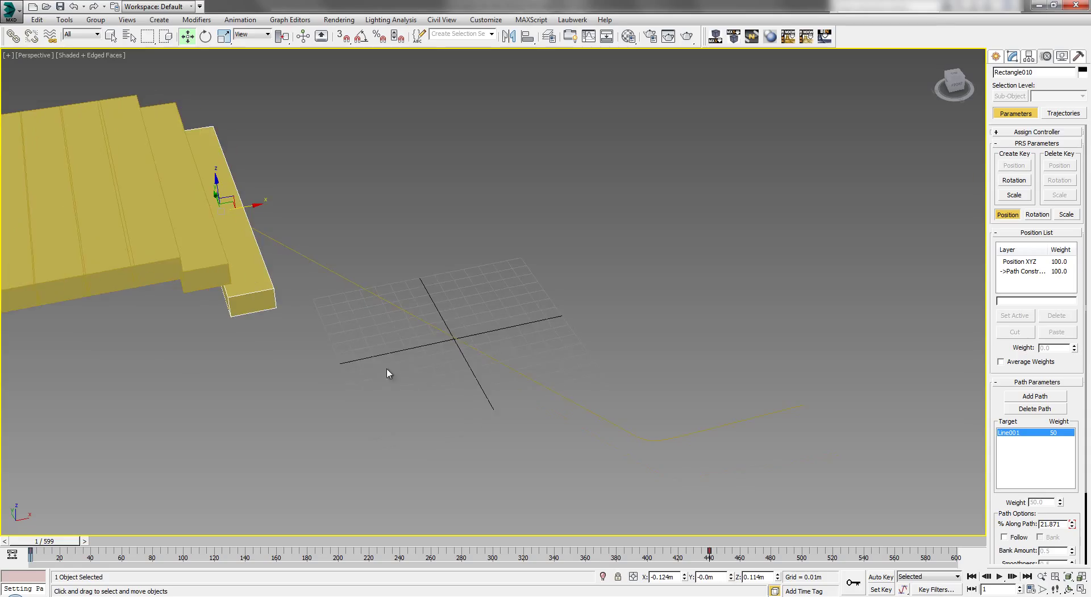
pyautogui.keyDown('alt'); pyautogui.moveTo(298, 362); pyautogui.dragTo(324, 375, button='middle'); pyautogui.keyUp('alt')
pyautogui.moveTo(434, 396); pyautogui.dragTo(446, 417, button='middle')
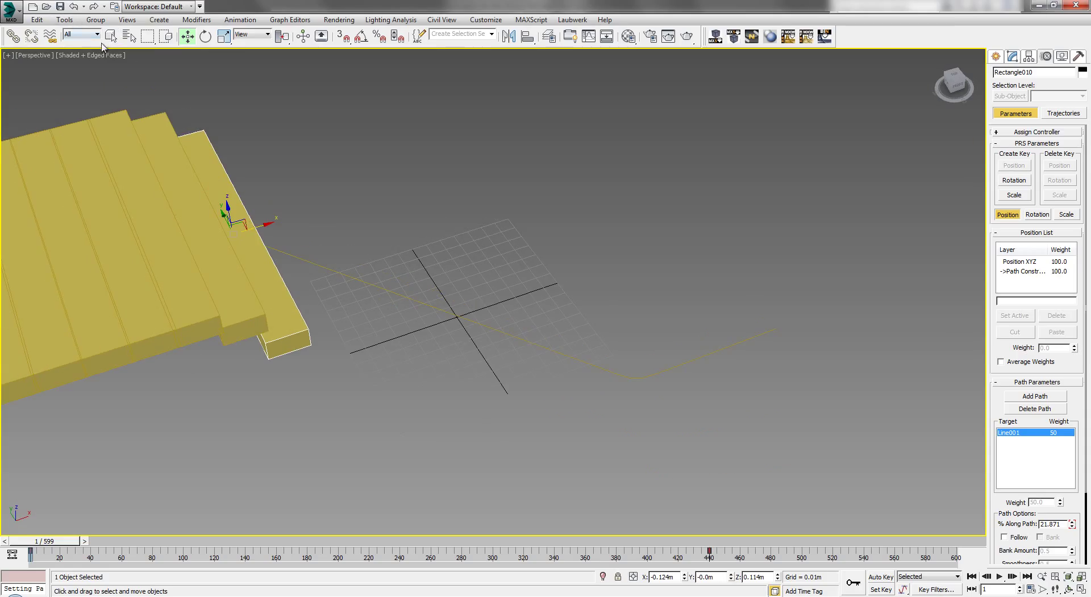
pyautogui.click(65, 21)
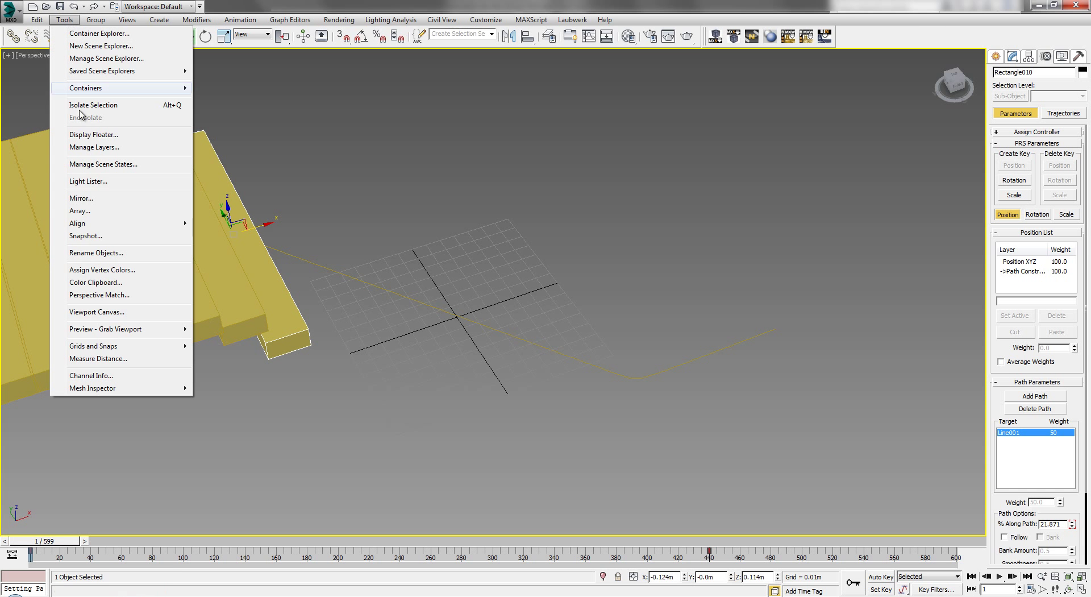
# Step: Array the step 14 times as instances spaced 0.072m in X, checking the staircase preview
pyautogui.click(80, 210)
pyautogui.moveTo(498, 202); pyautogui.dragTo(675, 184)
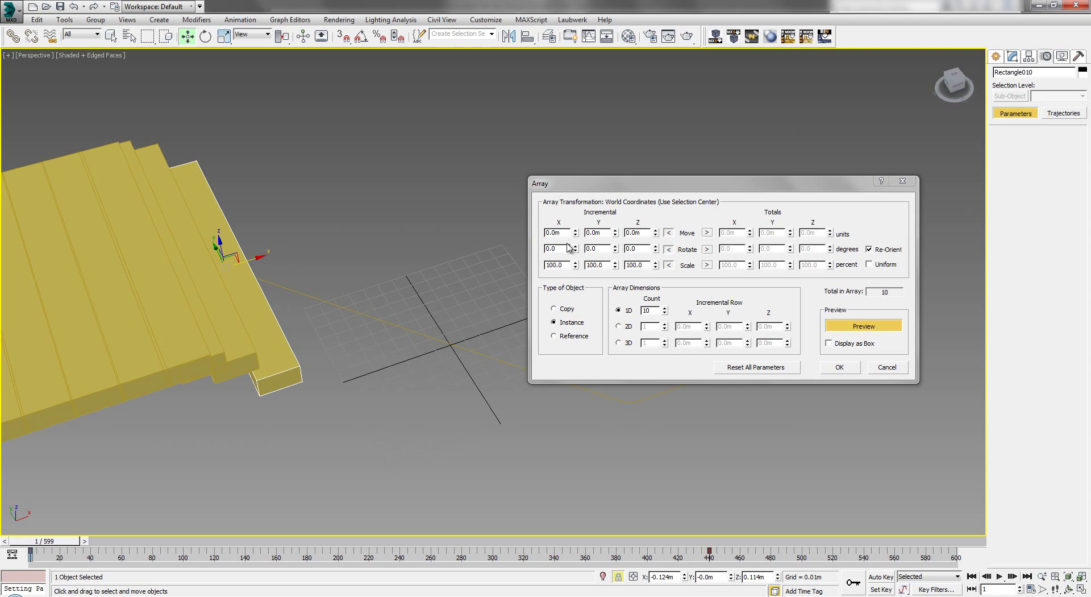
pyautogui.moveTo(575, 233); pyautogui.dragTo(585, 210)
pyautogui.moveTo(593, 155); pyautogui.dragTo(593, 182)
pyautogui.keyDown('alt'); pyautogui.moveTo(317, 408); pyautogui.dragTo(265, 421, button='middle'); pyautogui.keyUp('alt')
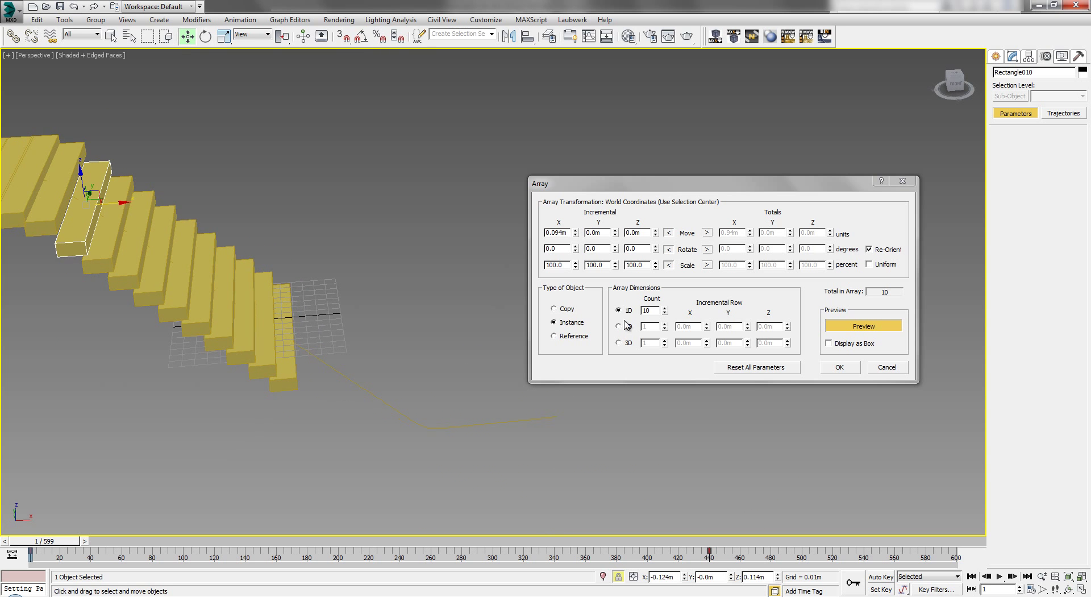
pyautogui.click(664, 307)
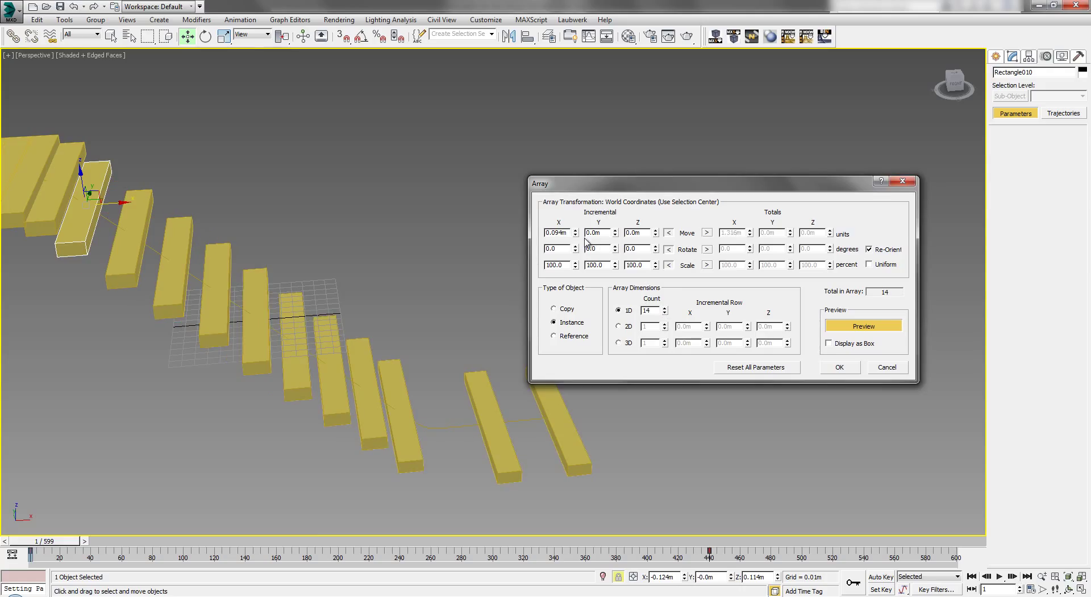
pyautogui.moveTo(577, 238); pyautogui.dragTo(577, 253)
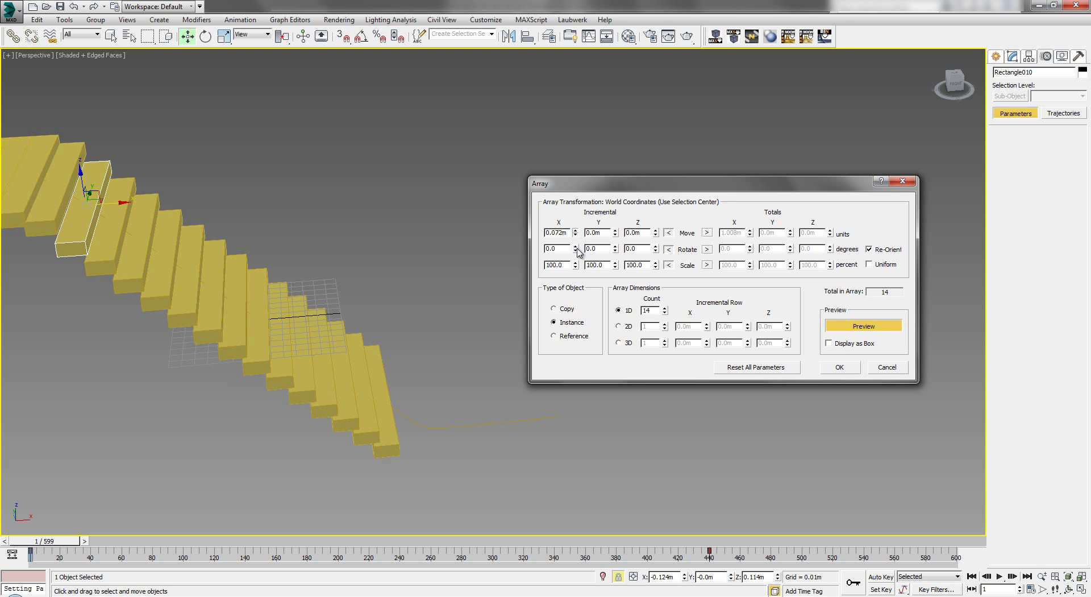
pyautogui.keyDown('alt'); pyautogui.moveTo(315, 321); pyautogui.dragTo(278, 318, button='middle'); pyautogui.keyUp('alt')
pyautogui.moveTo(343, 373); pyautogui.dragTo(397, 373, button='middle')
pyautogui.click(839, 367)
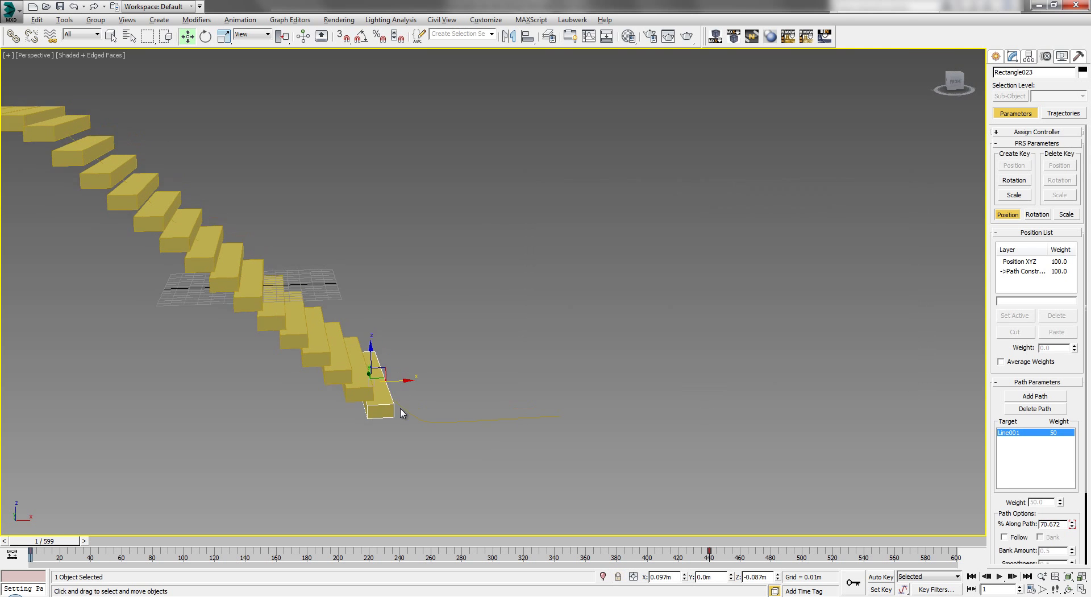
# Step: Clone the last step as an instance further toward the path's lower end
pyautogui.scroll(4, 400, 418)
pyautogui.moveTo(399, 420); pyautogui.dragTo(370, 389, button='middle')
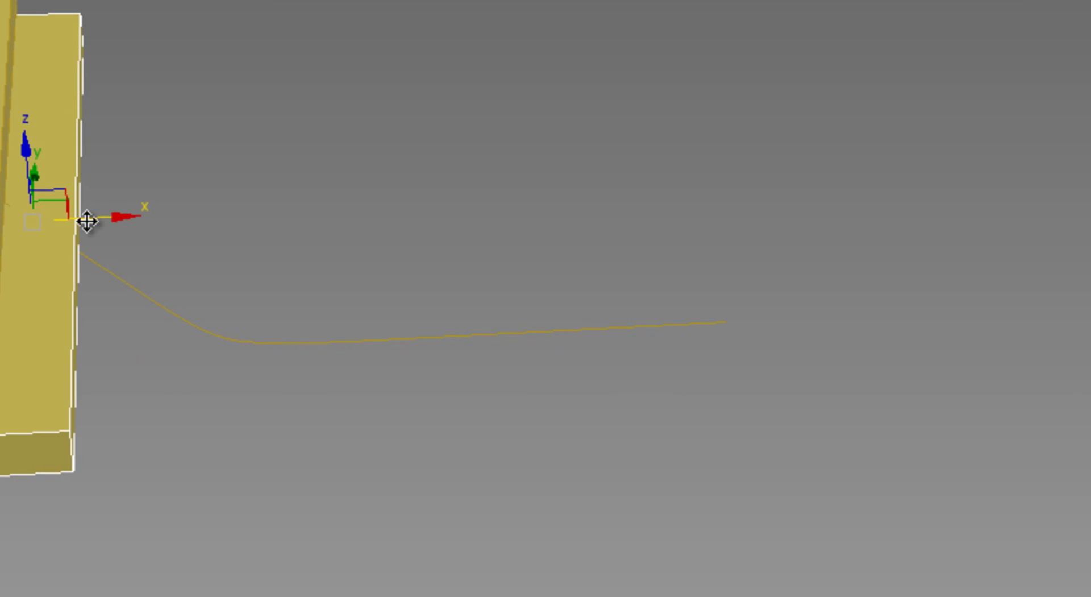
pyautogui.moveTo(112, 215)
pyautogui.mouseDown()
pyautogui.moveTo(405, 344)
pyautogui.moveTo(503, 372)
pyautogui.moveTo(484, 385)
pyautogui.moveTo(495, 391)
pyautogui.mouseUp()
pyautogui.click(551, 350)
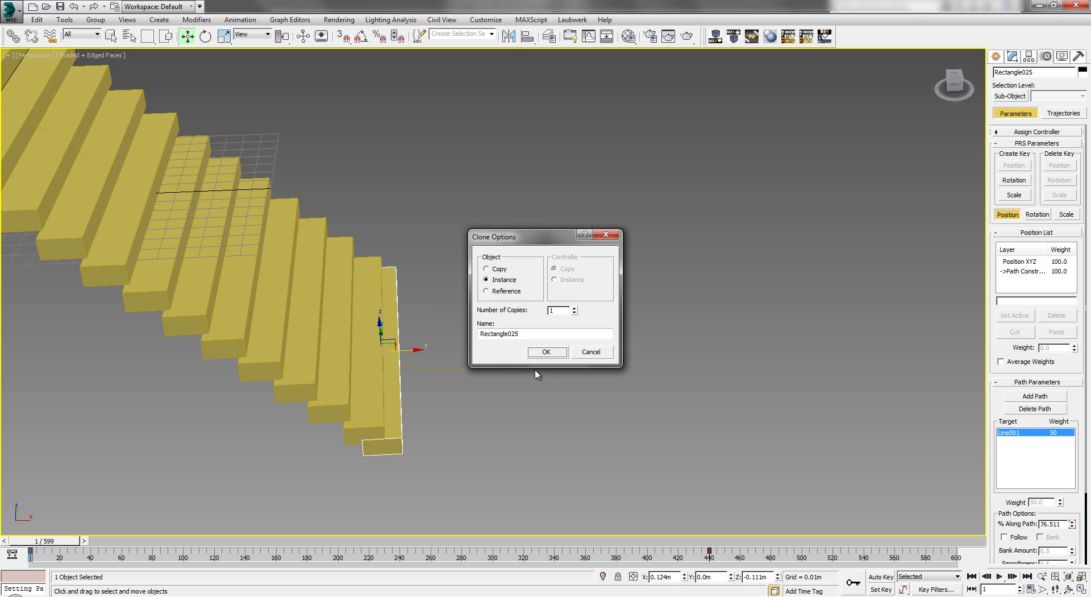
pyautogui.click(542, 352)
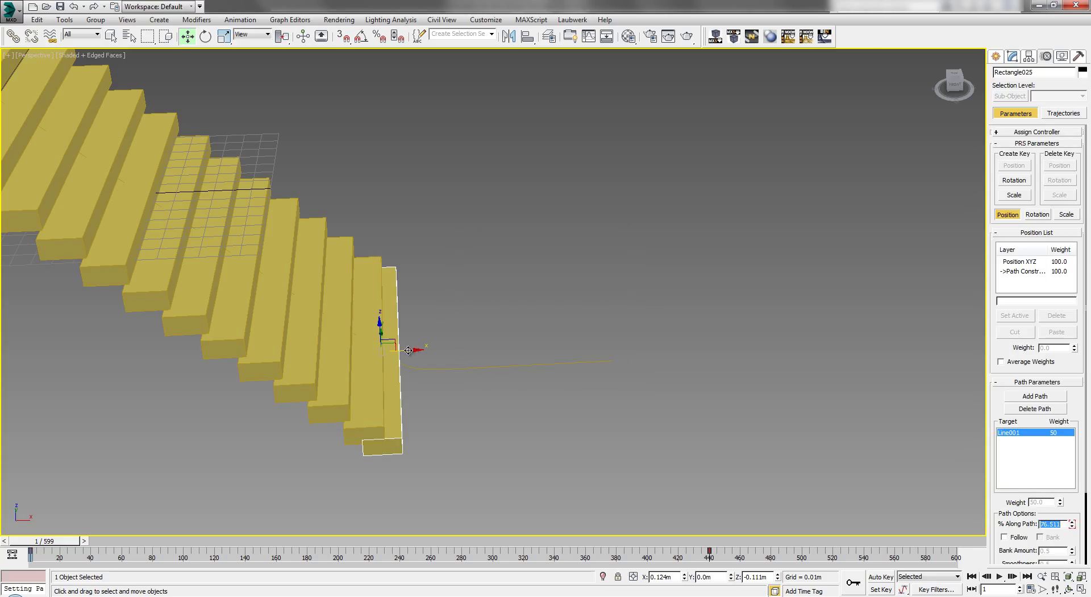
pyautogui.moveTo(409, 350)
pyautogui.mouseDown()
pyautogui.moveTo(398, 352)
pyautogui.moveTo(431, 363)
pyautogui.moveTo(487, 438)
pyautogui.mouseUp()
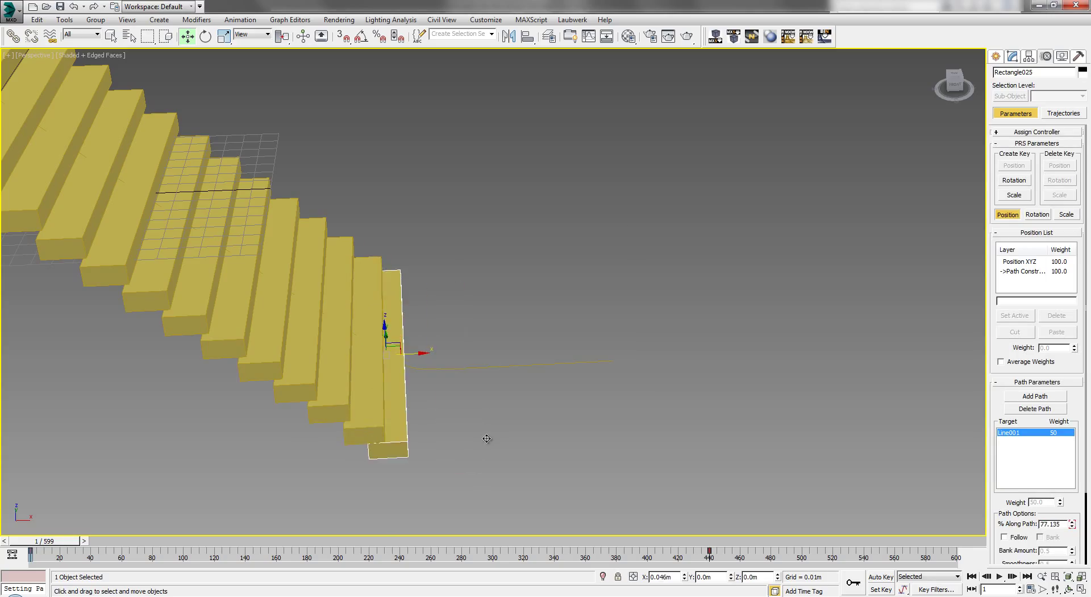
# Step: Clone another instanced step and set its % Along Path to 80.963
pyautogui.keyDown('shift'); pyautogui.moveTo(413, 355); pyautogui.dragTo(492, 404); pyautogui.keyUp('shift')
pyautogui.press('Return')
pyautogui.moveTo(483, 368); pyautogui.dragTo(484, 373)
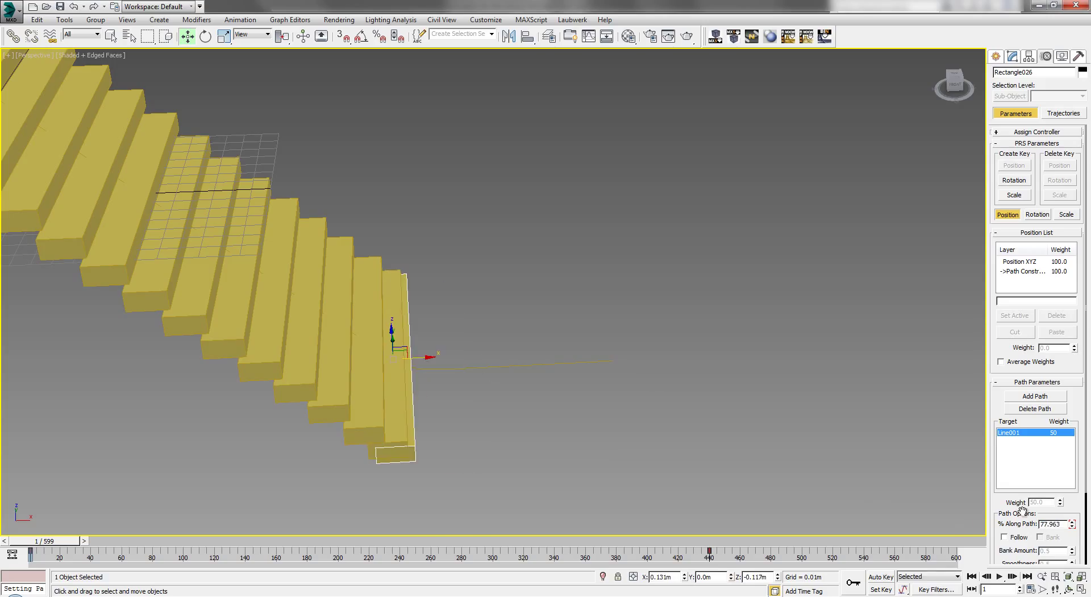
pyautogui.moveTo(1070, 515); pyautogui.dragTo(1068, 521)
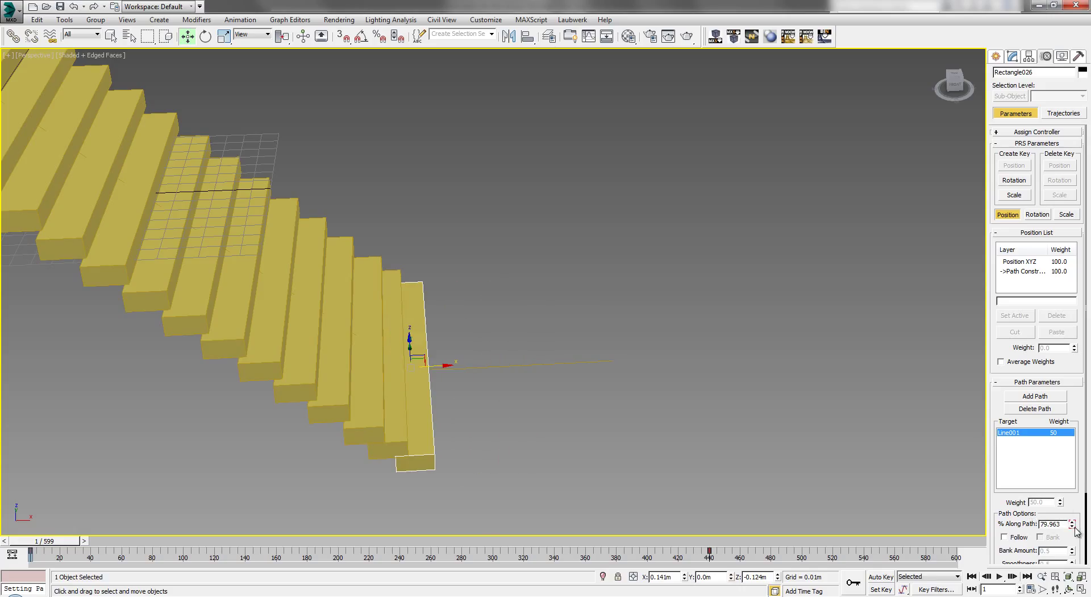
pyautogui.click(1072, 526)
pyautogui.click(1072, 521)
pyautogui.click(1072, 522)
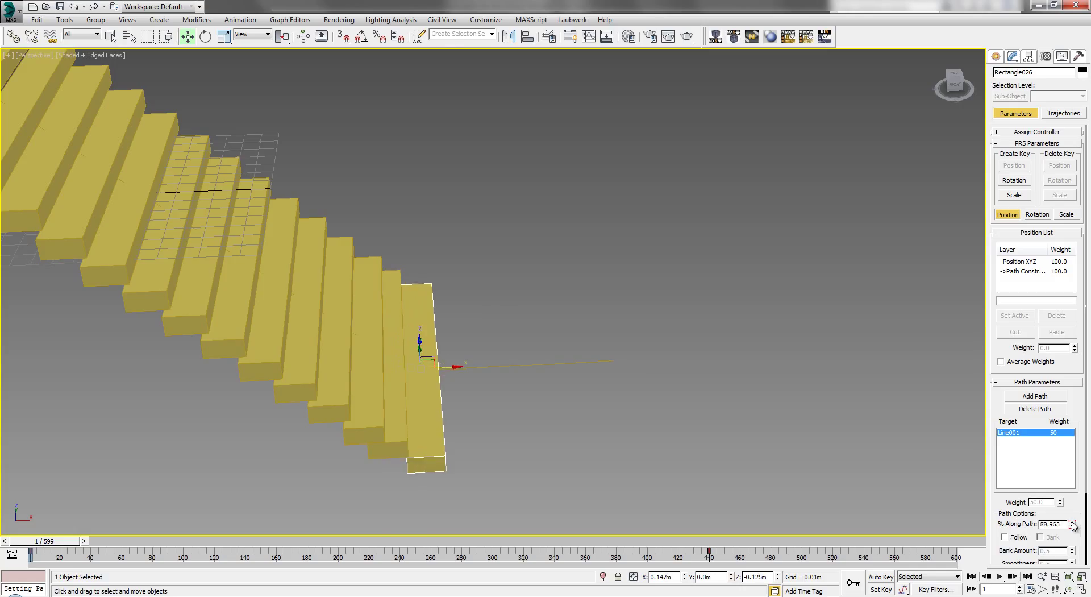
# Step: Add three more instanced steps along the flat landing, up to Rectangle030
pyautogui.moveTo(452, 369)
pyautogui.keyDown('shift'); pyautogui.mouseDown()
pyautogui.moveTo(509, 378)
pyautogui.moveTo(496, 392)
pyautogui.mouseUp(); pyautogui.keyUp('shift')
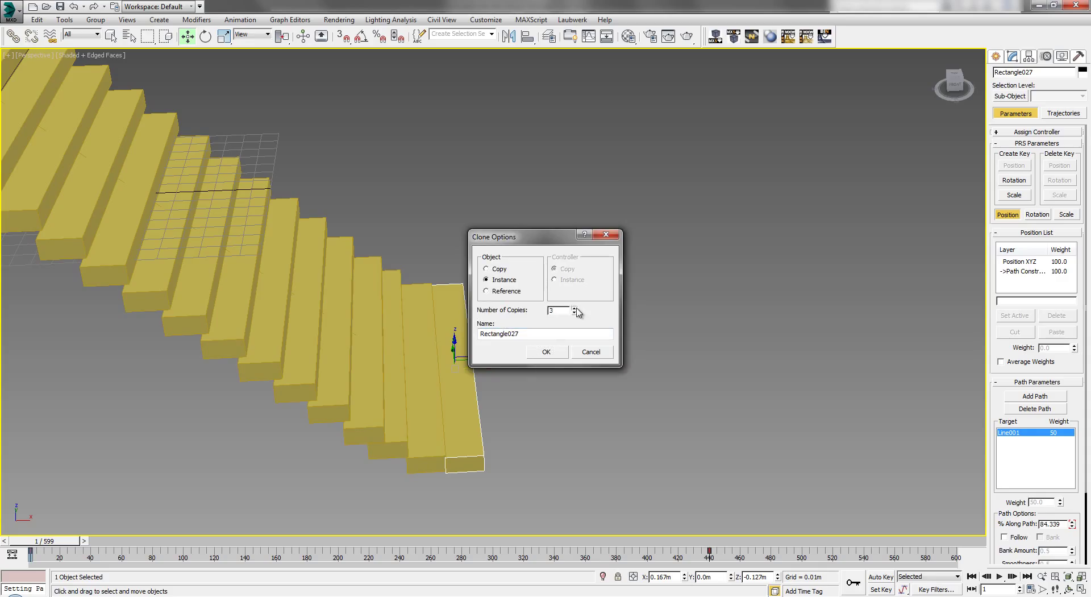
pyautogui.click(546, 351)
pyautogui.moveTo(589, 370); pyautogui.dragTo(538, 387, button='middle')
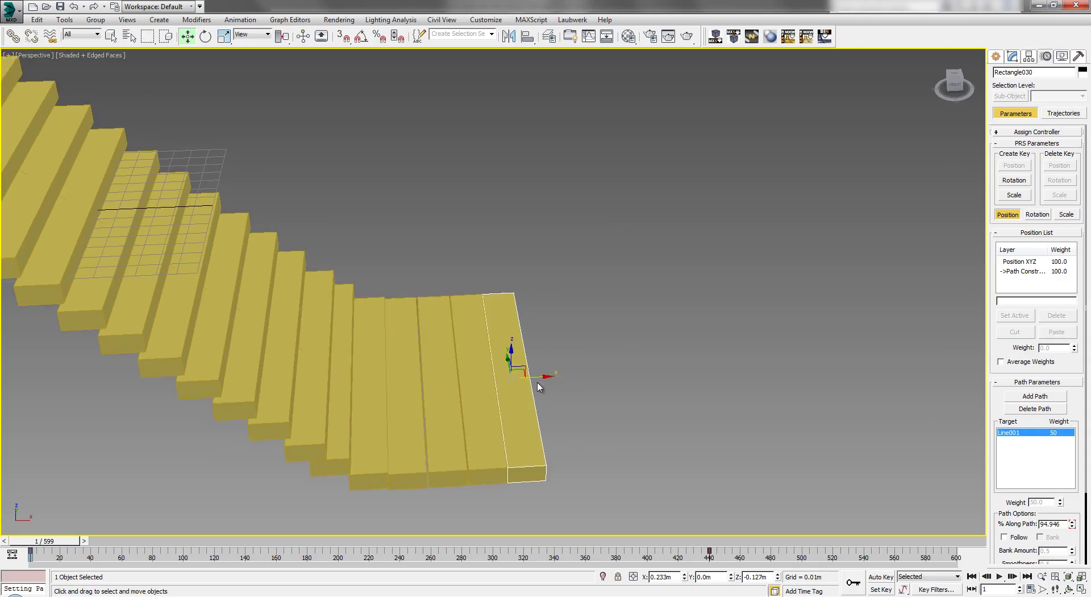
pyautogui.keyDown('shift'); pyautogui.moveTo(541, 378); pyautogui.dragTo(574, 378); pyautogui.keyUp('shift')
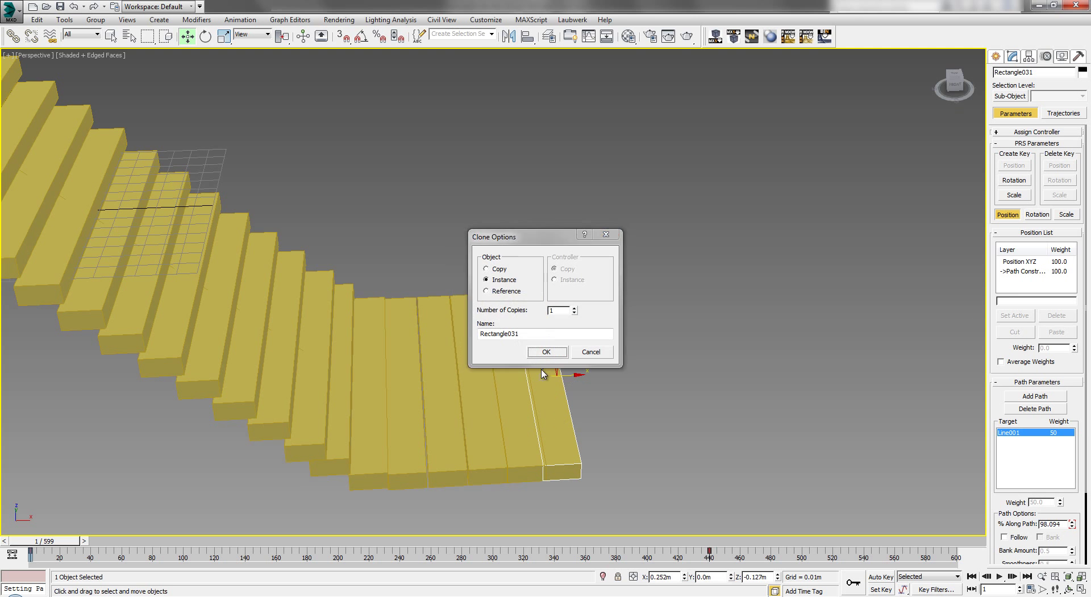
pyautogui.click(544, 353)
pyautogui.scroll(-4, 543, 353)
pyautogui.keyDown('alt'); pyautogui.moveTo(543, 354); pyautogui.dragTo(443, 379, button='middle'); pyautogui.keyUp('alt')
pyautogui.keyDown('alt'); pyautogui.moveTo(443, 378); pyautogui.dragTo(430, 376, button='middle'); pyautogui.keyUp('alt')
pyautogui.moveTo(430, 376); pyautogui.dragTo(479, 392, button='middle')
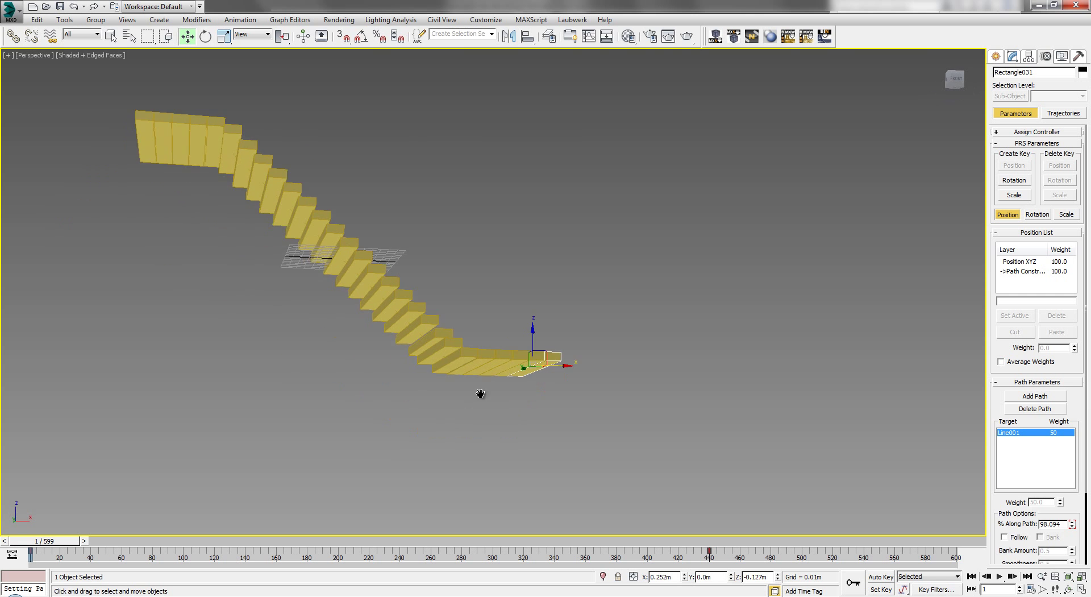
pyautogui.scroll(6, 483, 398)
pyautogui.moveTo(356, 316); pyautogui.dragTo(375, 362, button='middle')
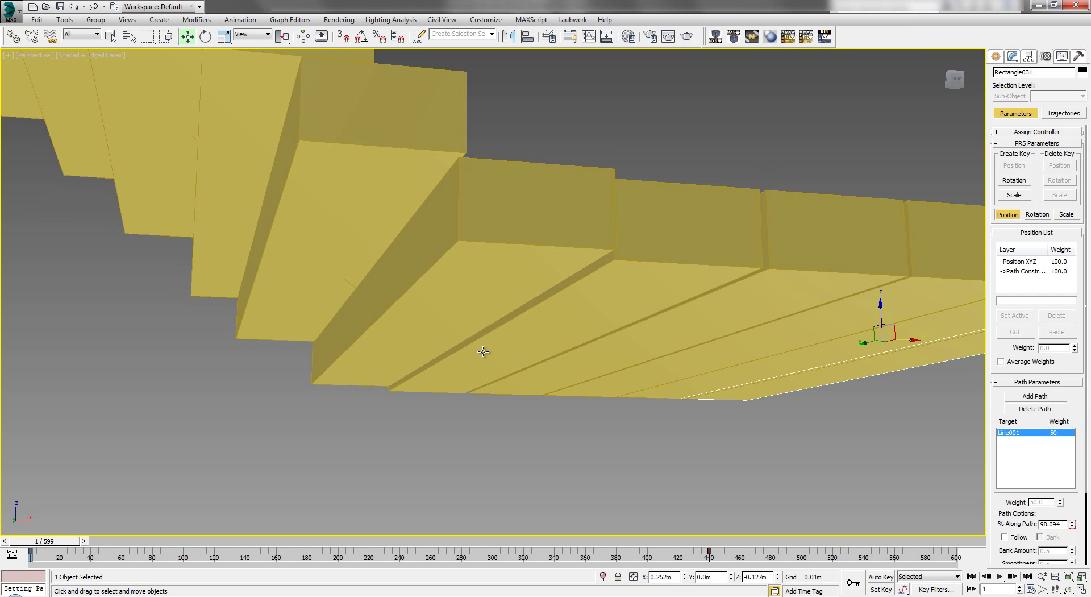
pyautogui.press('F3')
pyautogui.scroll(-3, 476, 344)
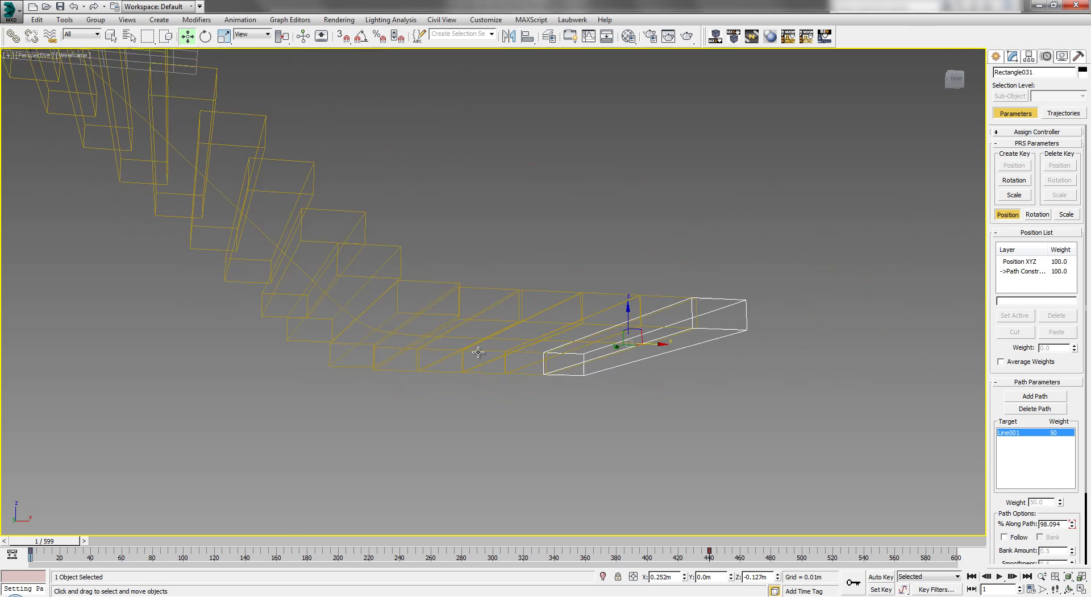
pyautogui.moveTo(478, 352)
pyautogui.keyDown('alt'); pyautogui.mouseDown(button='middle')
pyautogui.moveTo(458, 385)
pyautogui.moveTo(429, 401)
pyautogui.mouseUp(button='middle'); pyautogui.keyUp('alt')
pyautogui.press('F3')
pyautogui.scroll(-1, 460, 384)
pyautogui.scroll(-1, 429, 401)
pyautogui.scroll(-3, 446, 438)
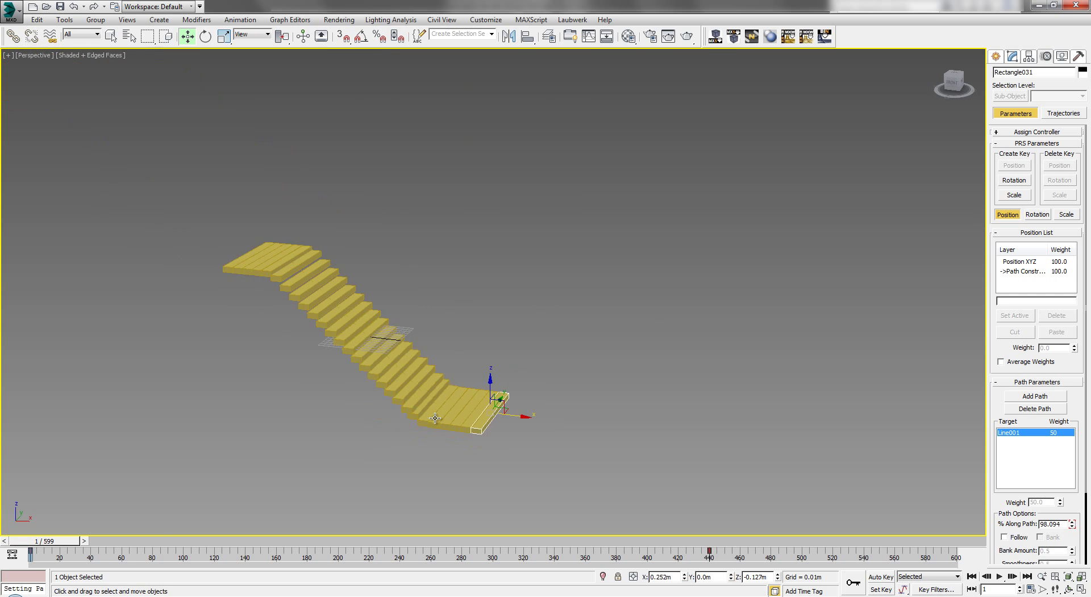
pyautogui.keyDown('alt'); pyautogui.moveTo(460, 434); pyautogui.dragTo(270, 415, button='middle'); pyautogui.keyUp('alt')
pyautogui.moveTo(560, 405); pyautogui.dragTo(373, 383, button='middle')
pyautogui.scroll(3, 374, 391)
pyautogui.scroll(-4, 373, 382)
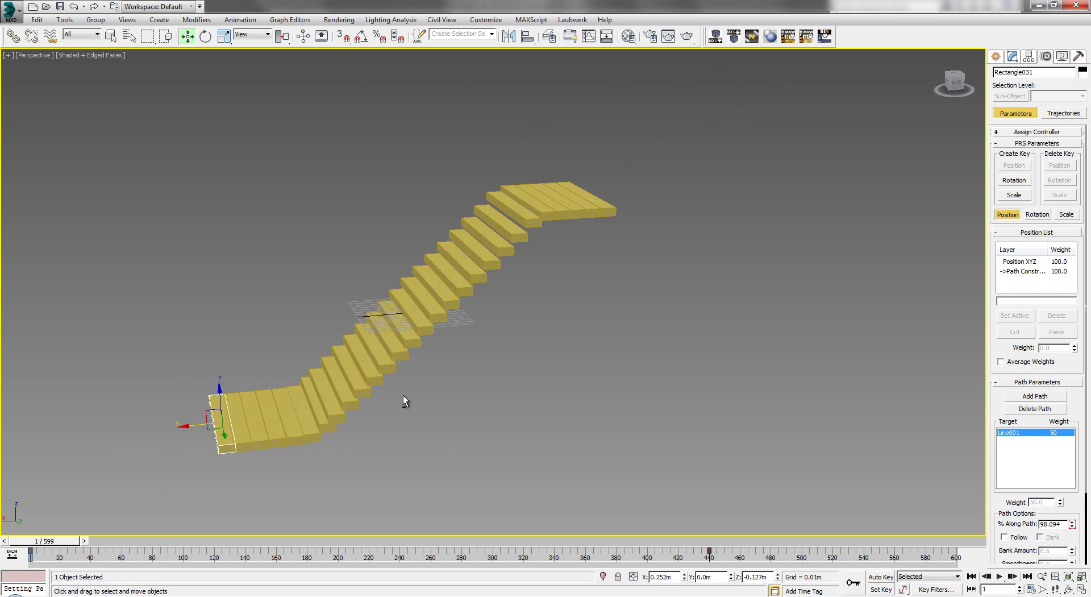
# Step: Play the animation and orbit so the moving staircase faces the viewer
pyautogui.click(998, 576)
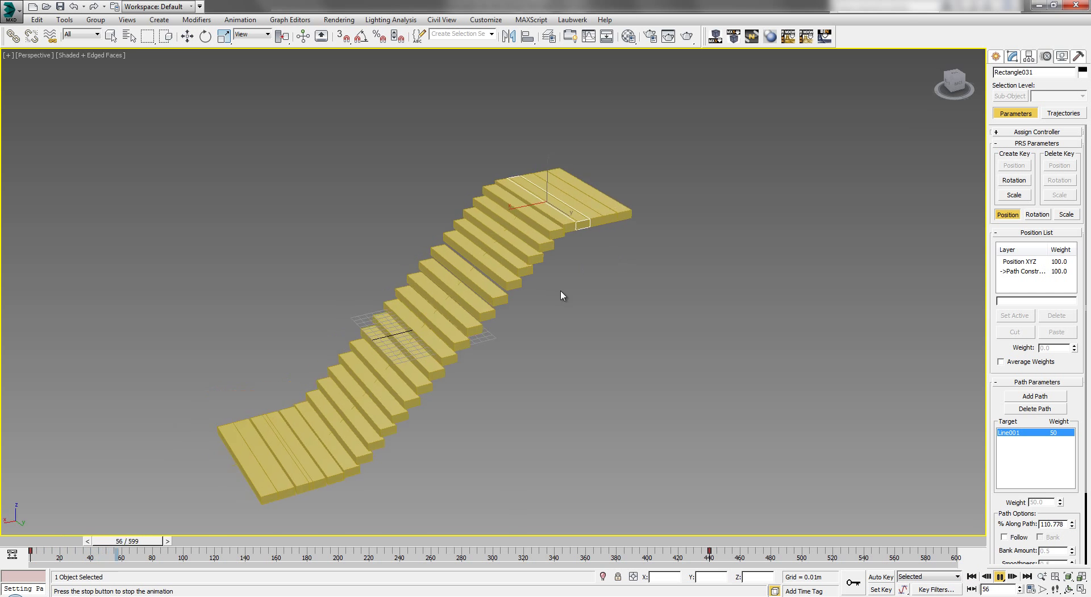
pyautogui.moveTo(365, 417); pyautogui.dragTo(307, 401, button='middle')
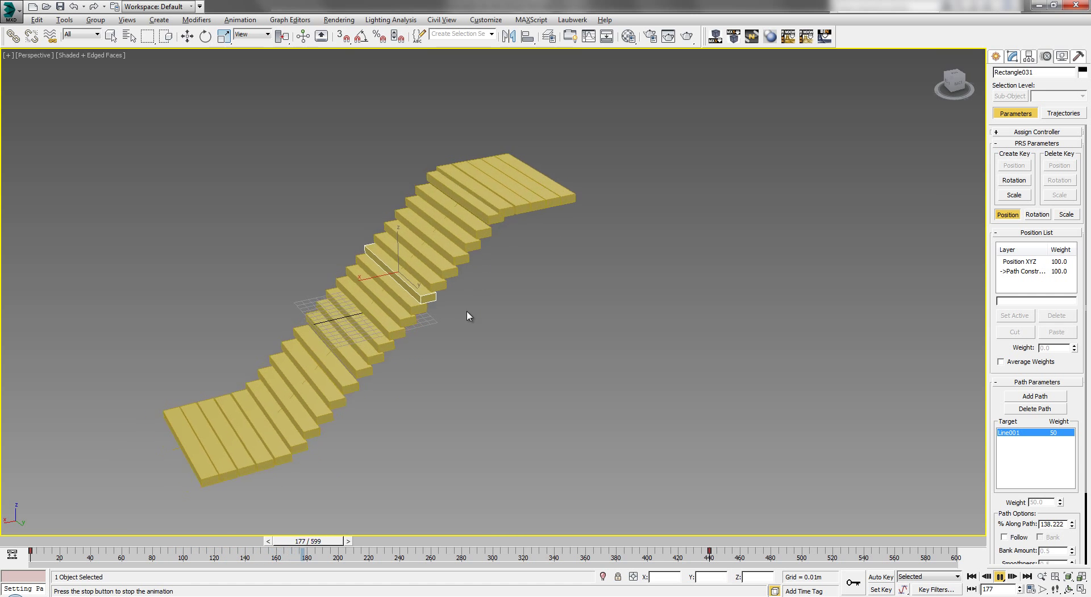
pyautogui.keyDown('alt'); pyautogui.moveTo(468, 316); pyautogui.dragTo(655, 525, button='middle'); pyautogui.keyUp('alt')
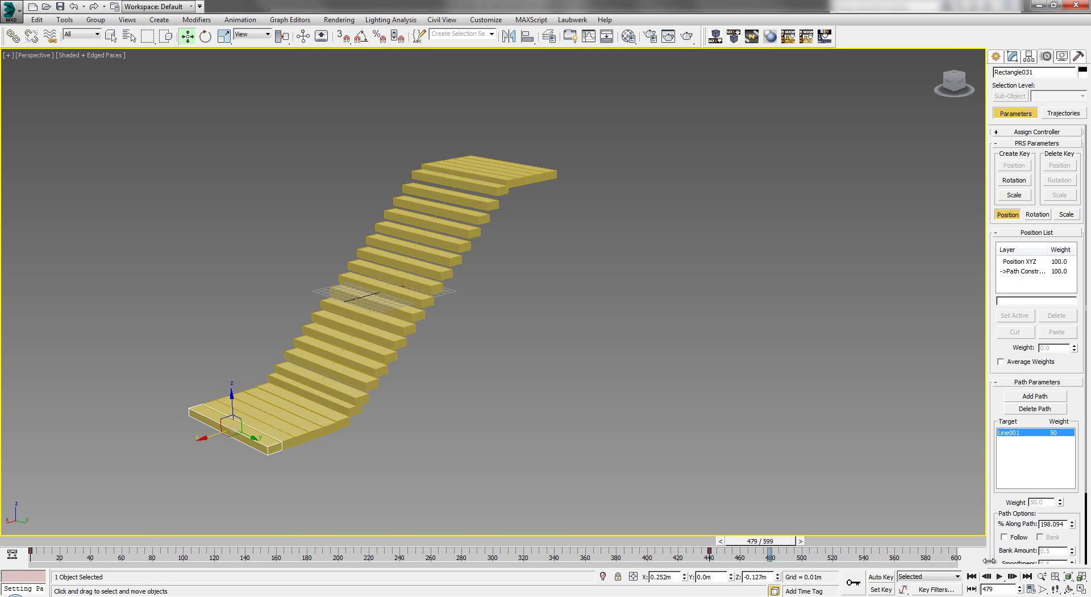
# Step: Restart playback from the first frame twice, viewing the staircase from the front
pyautogui.click(971, 578)
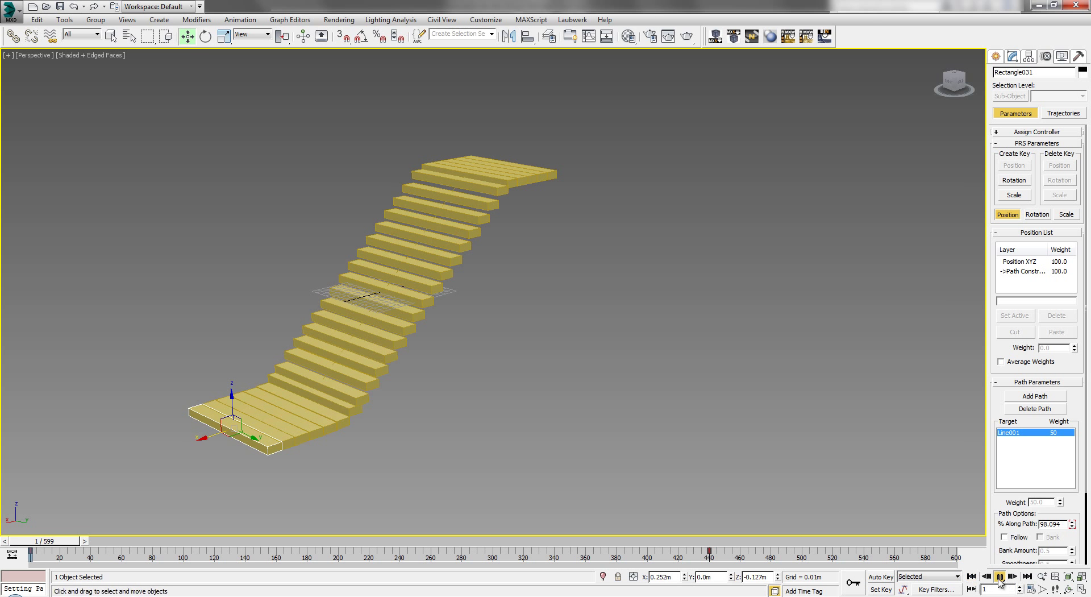
pyautogui.click(1000, 577)
pyautogui.keyDown('alt'); pyautogui.moveTo(512, 368); pyautogui.dragTo(442, 402, button='middle'); pyautogui.keyUp('alt')
pyautogui.scroll(4, 416, 377)
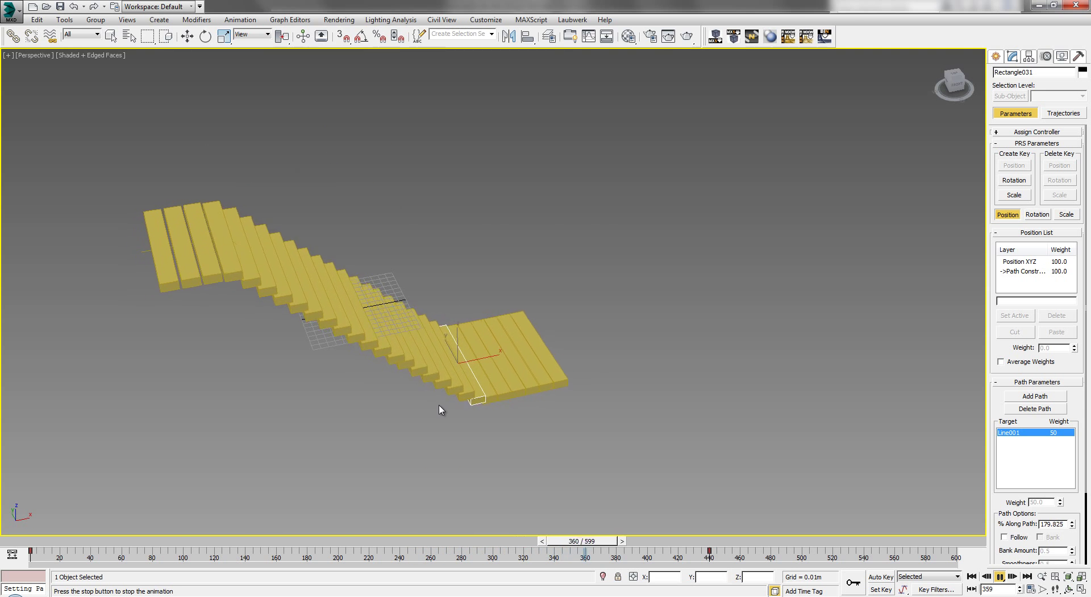
pyautogui.click(973, 576)
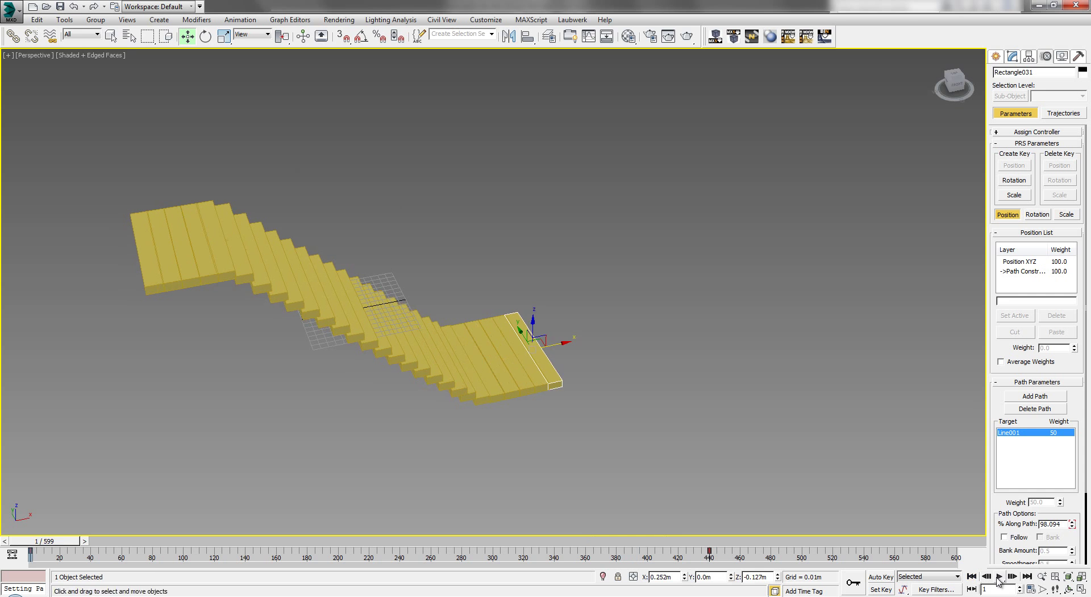
pyautogui.click(998, 577)
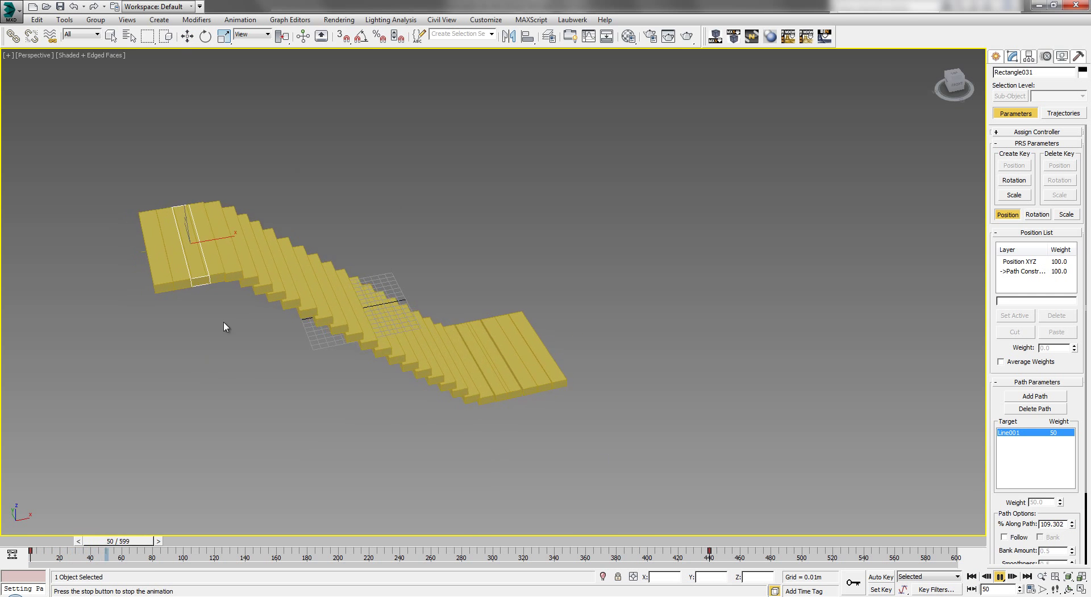